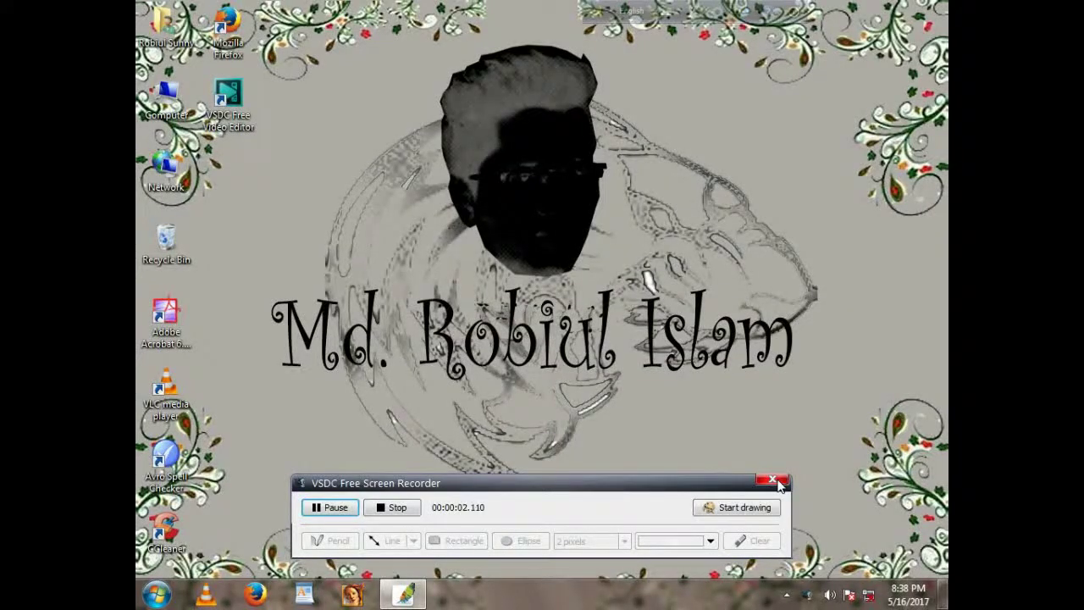
# Close the VSDC screen recorder window so Photoshop's empty workspace is in front
pyautogui.click(774, 481)
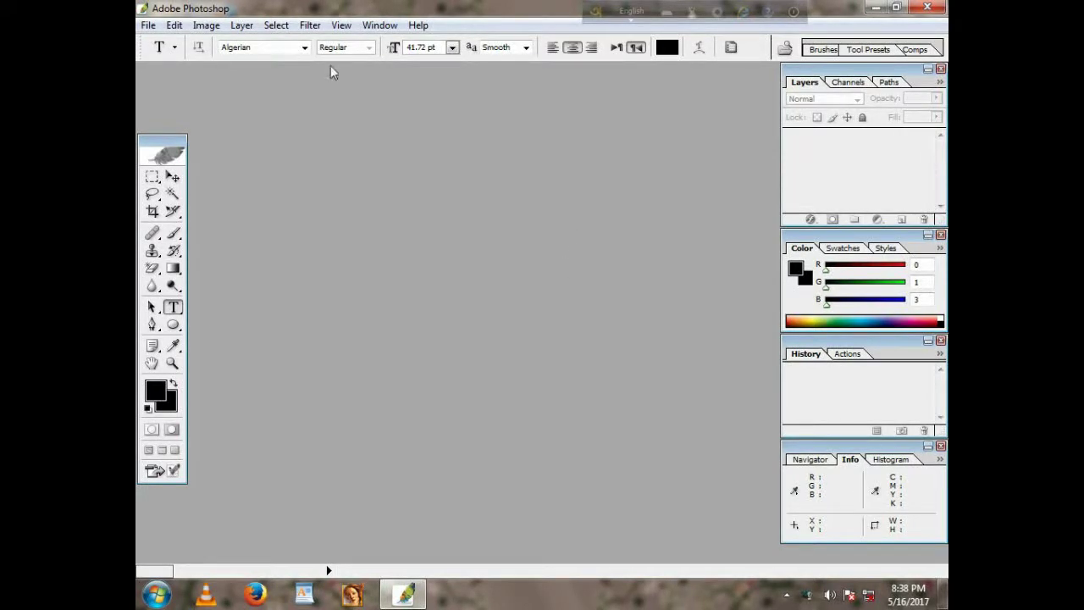
pyautogui.click(147, 25)
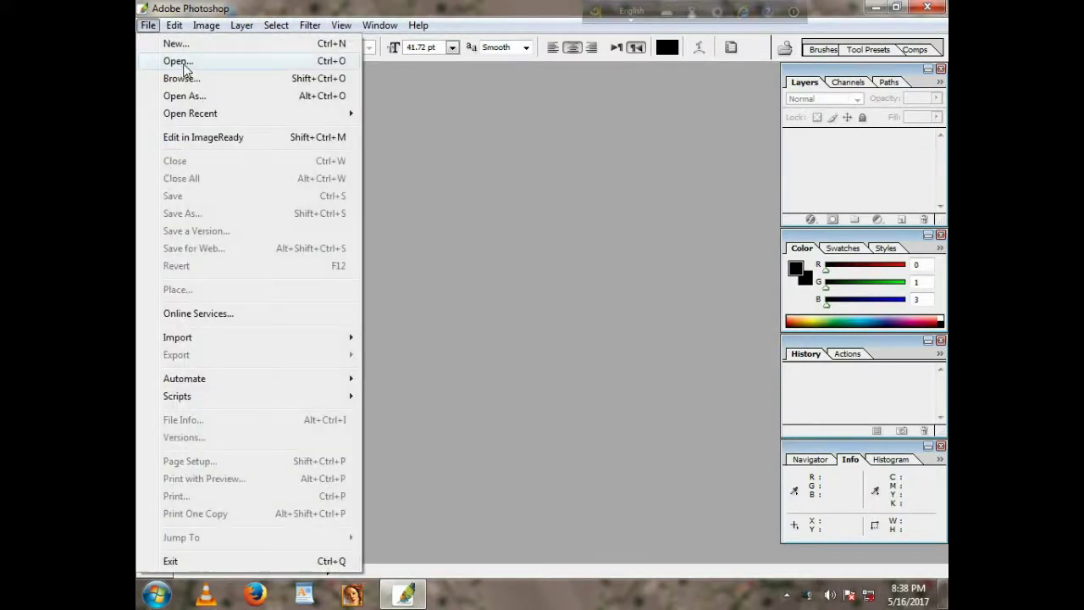
# Open the blue-background portrait from the pictures drive's personal photos folder, maximized and fit to screen
pyautogui.click(182, 63)
pyautogui.moveTo(577, 212); pyautogui.dragTo(586, 199)
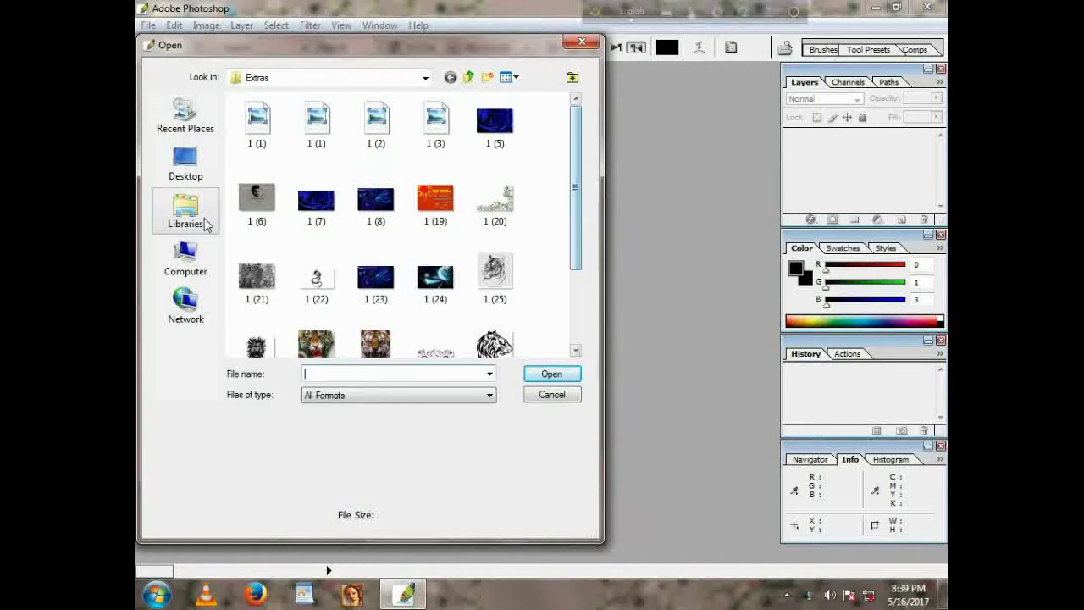
pyautogui.click(185, 176)
pyautogui.click(185, 252)
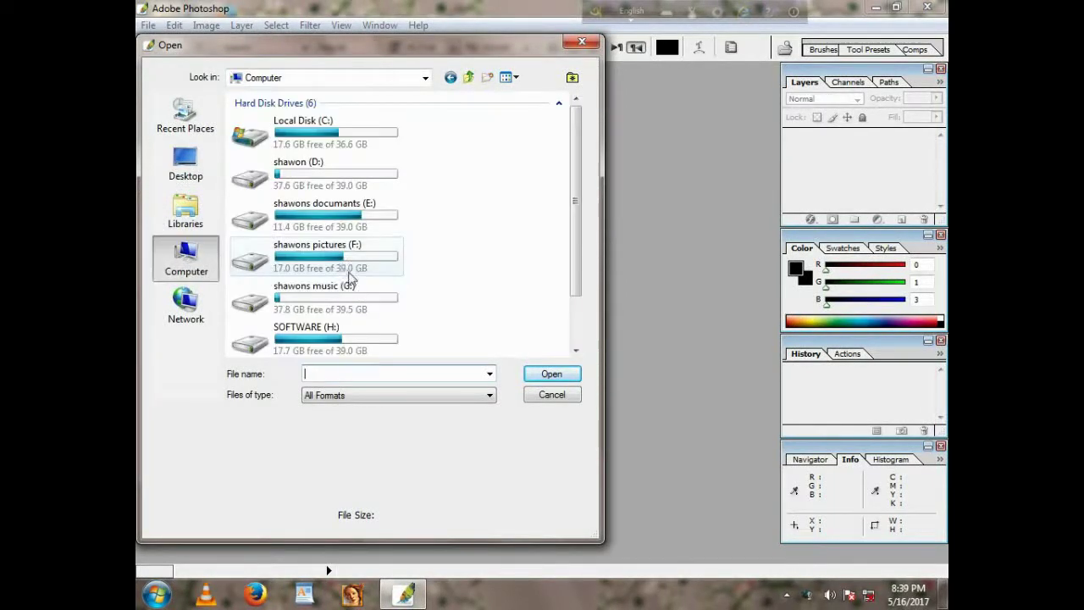
pyautogui.doubleClick(347, 272)
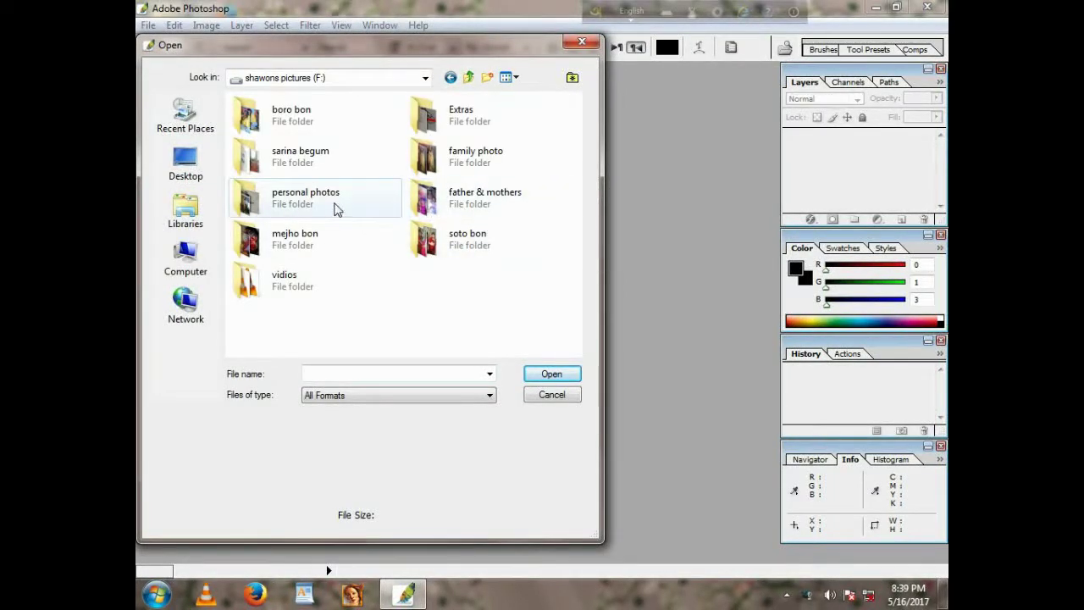
pyautogui.doubleClick(336, 210)
pyautogui.click(438, 206)
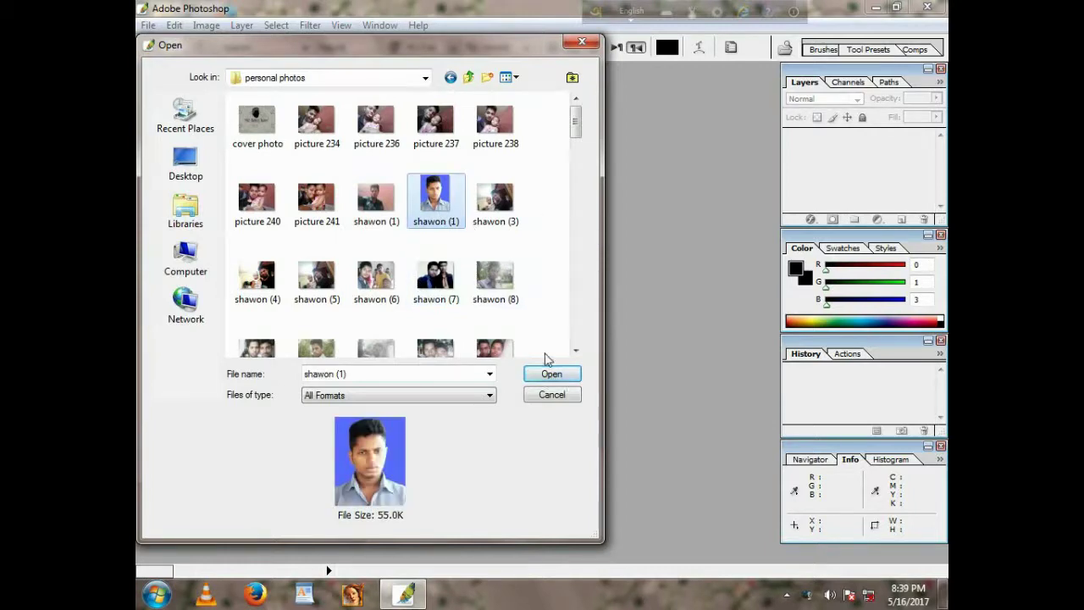
pyautogui.click(547, 373)
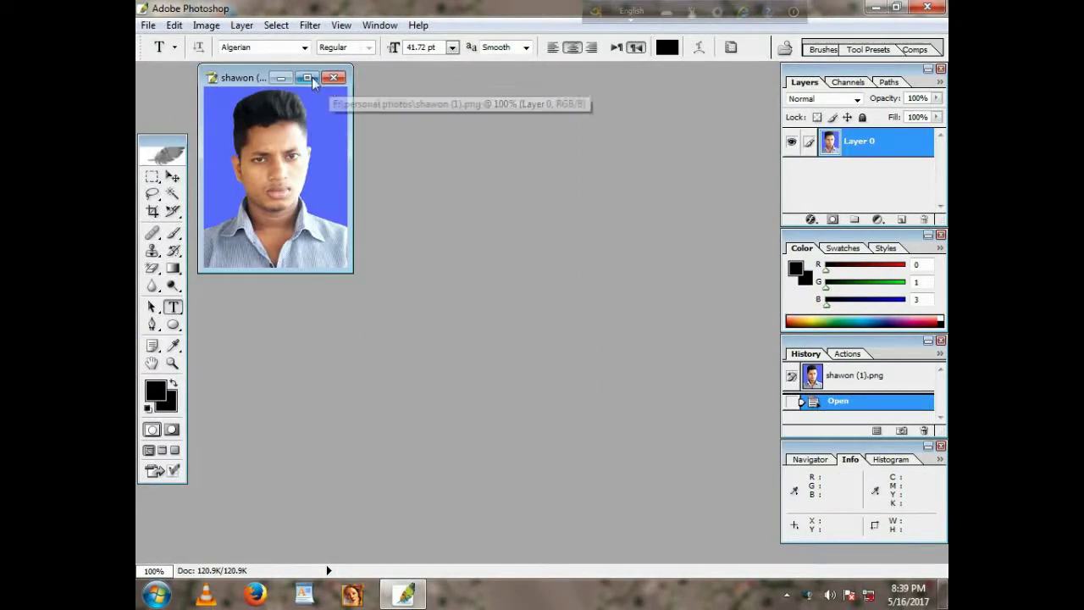
pyautogui.click(307, 77)
pyautogui.hotkey('ctrl', '0')
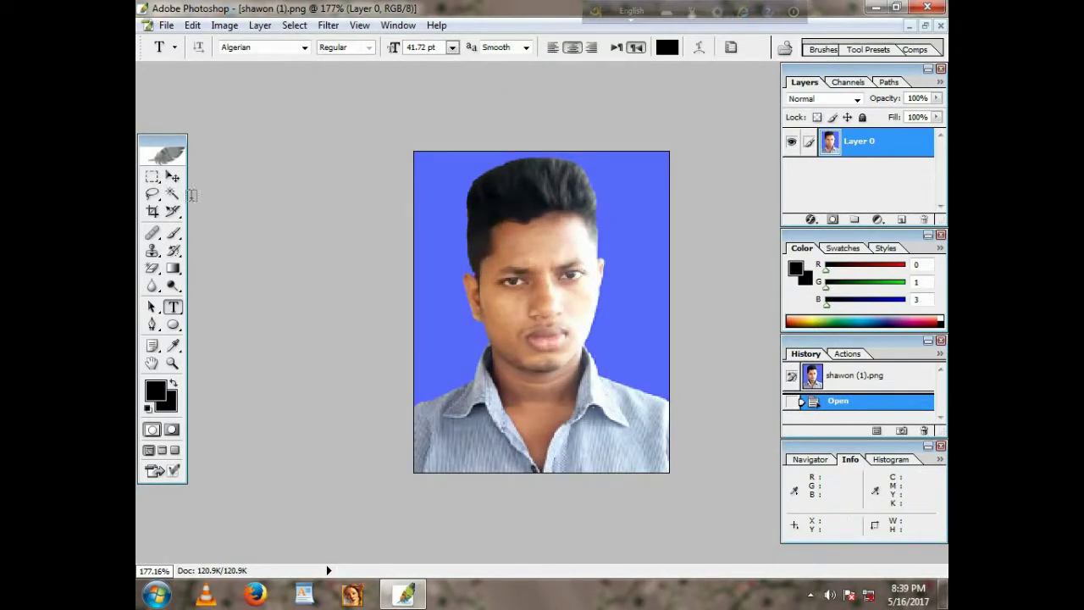
# Select the Move tool
pyautogui.click(171, 176)
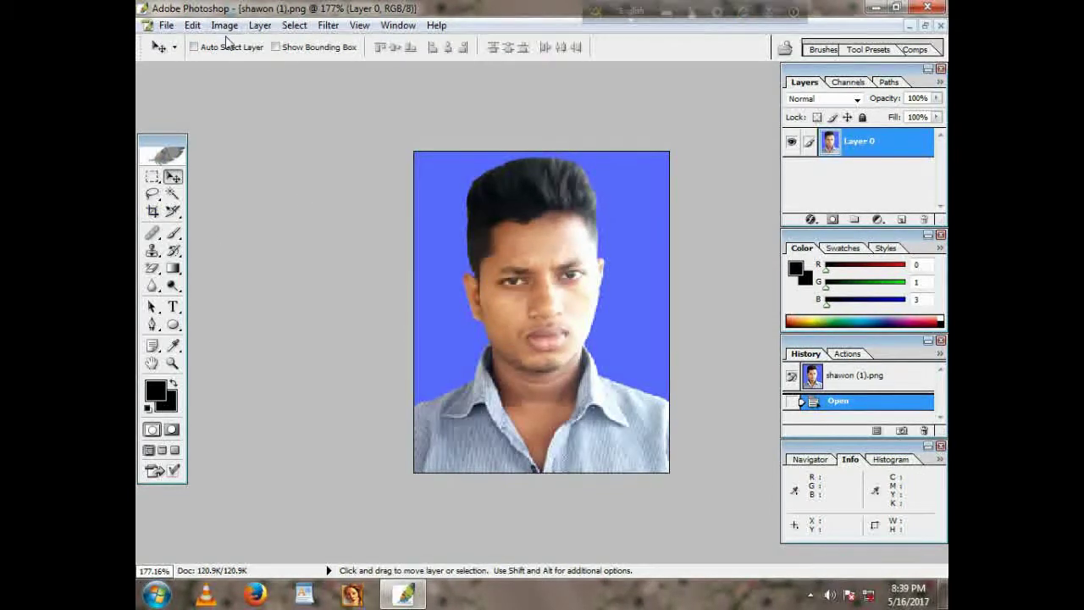
# In Image Size, try a document width of .75 and height of 1.0 inches
pyautogui.click(225, 25)
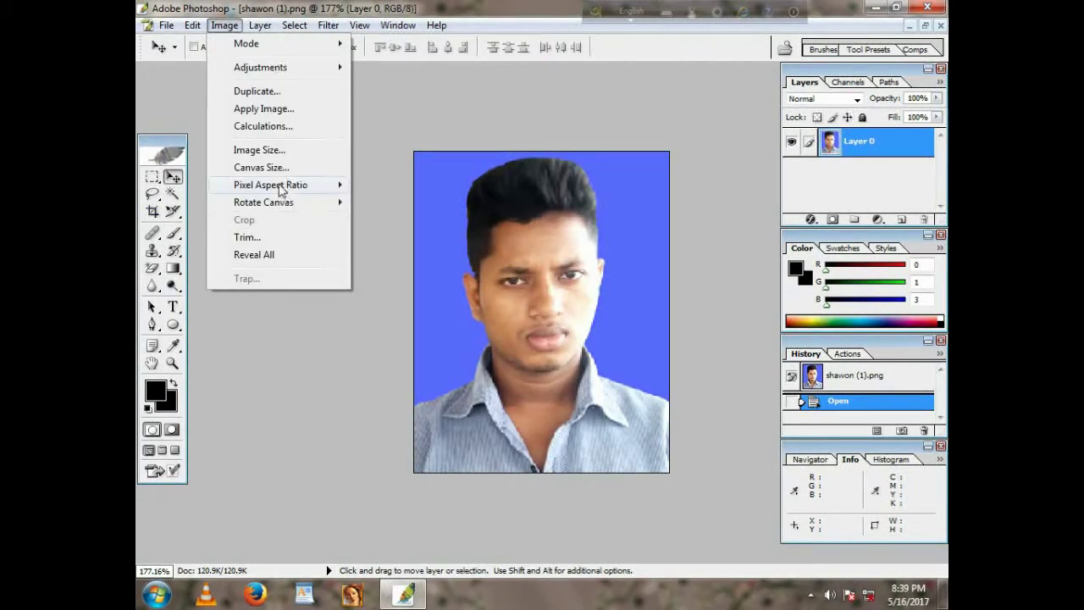
pyautogui.click(276, 151)
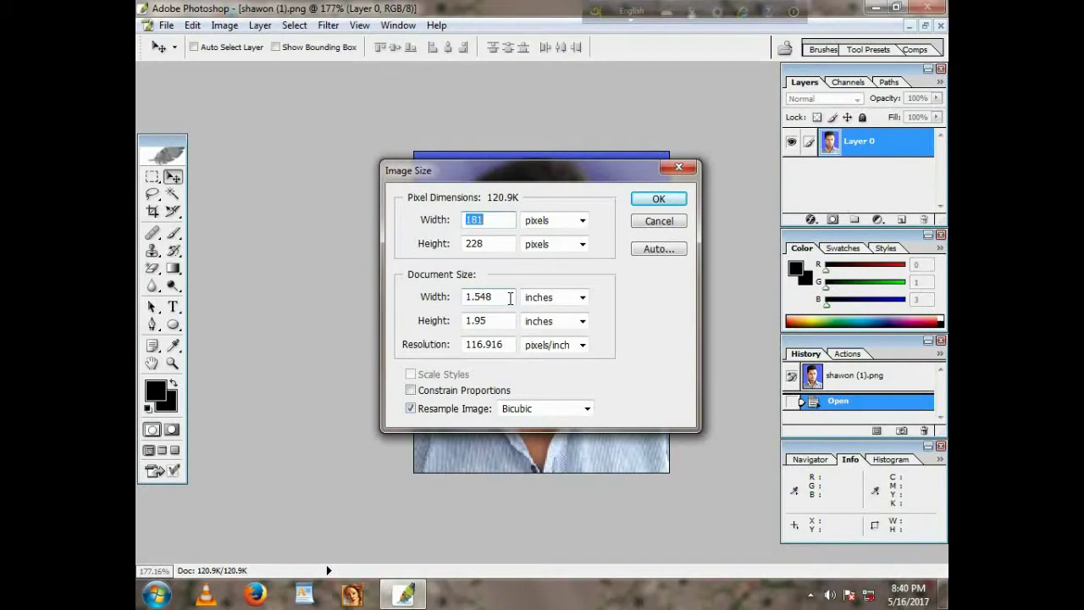
pyautogui.doubleClick(511, 298)
pyautogui.write('.75')
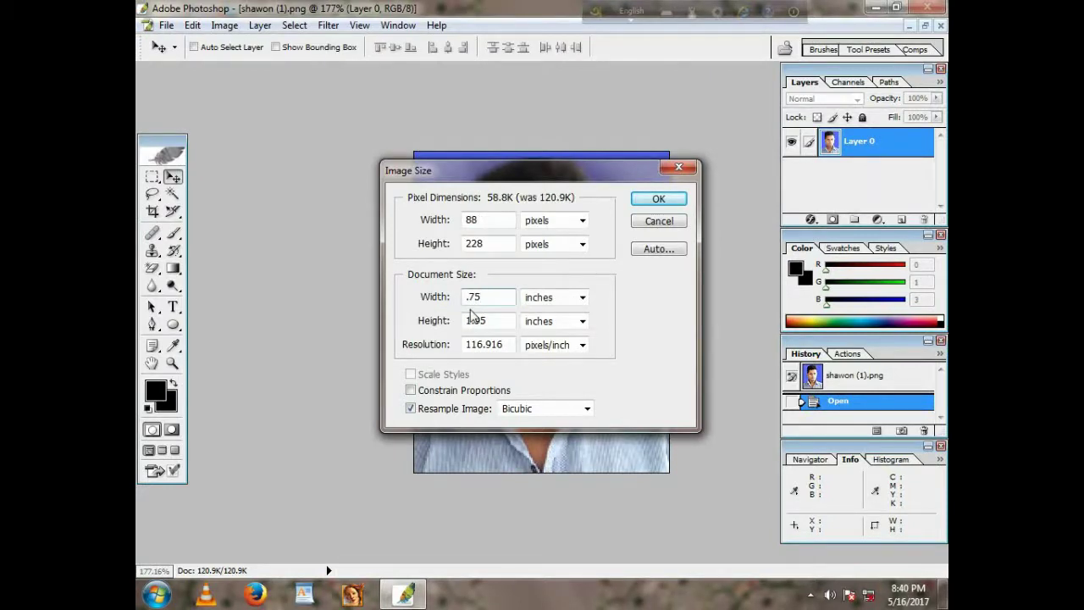
pyautogui.doubleClick(508, 320)
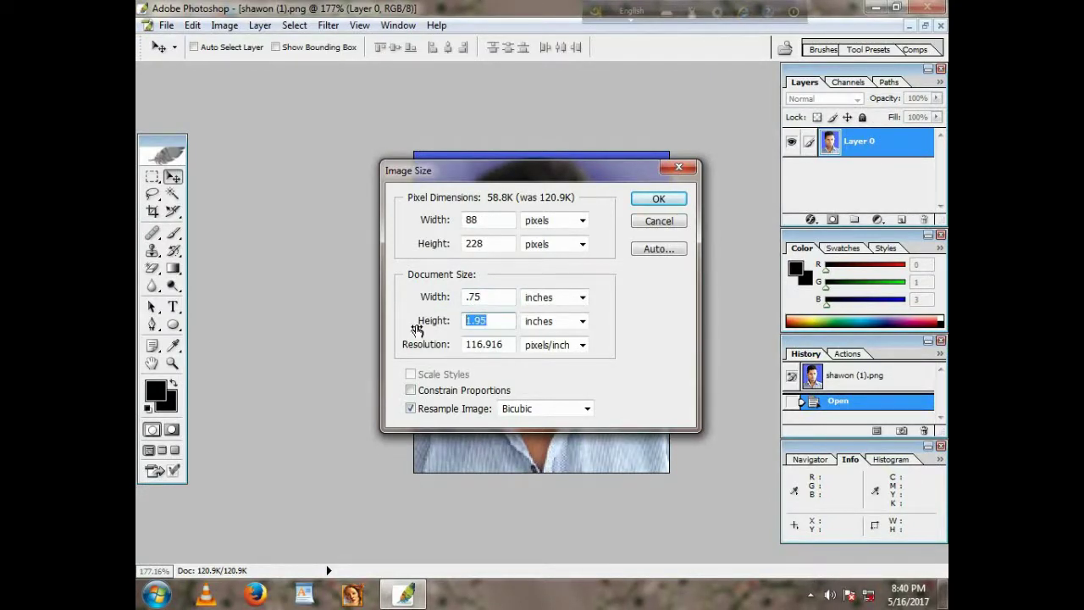
pyautogui.write('1.0')
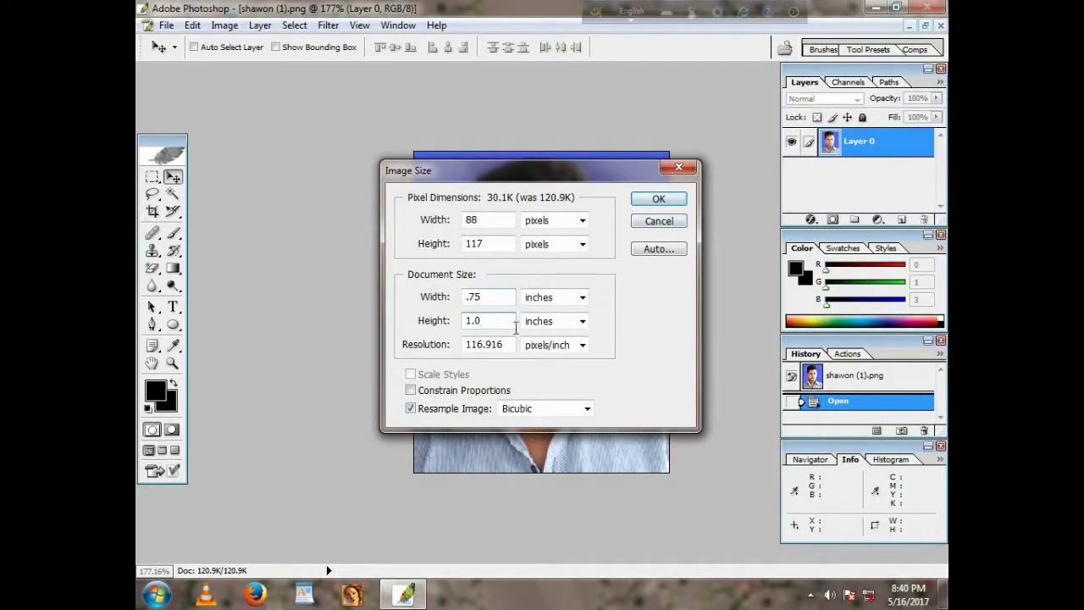
# Set the size back to 1.55 × 1.95 inches, apply it, and zoom out
pyautogui.moveTo(508, 295); pyautogui.dragTo(397, 296)
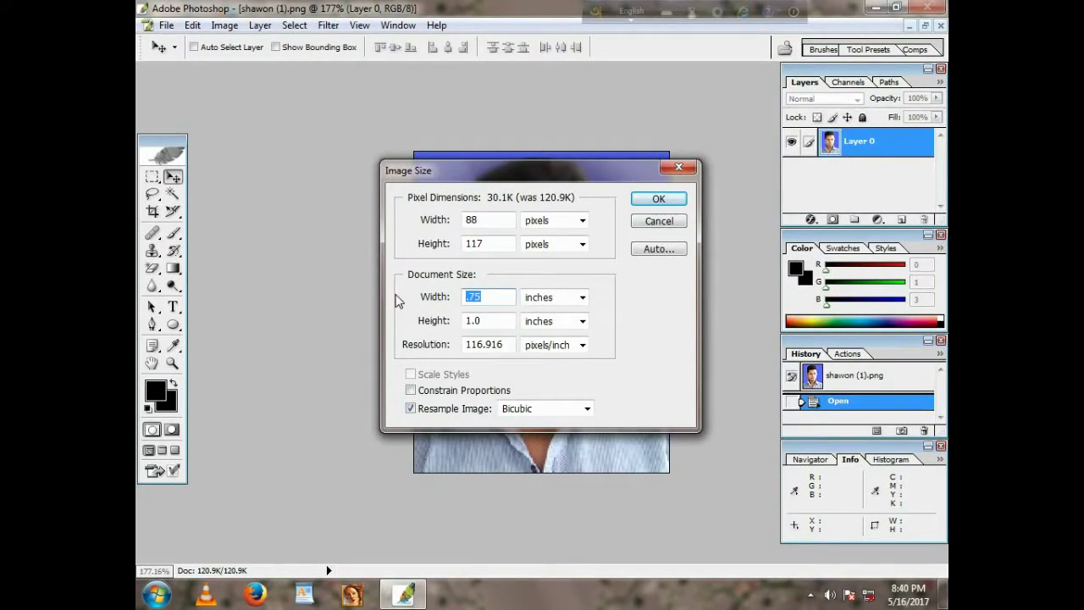
pyautogui.write('1.55')
pyautogui.doubleClick(459, 321)
pyautogui.write('7')
pyautogui.press('BackSpace')
pyautogui.write('1.95')
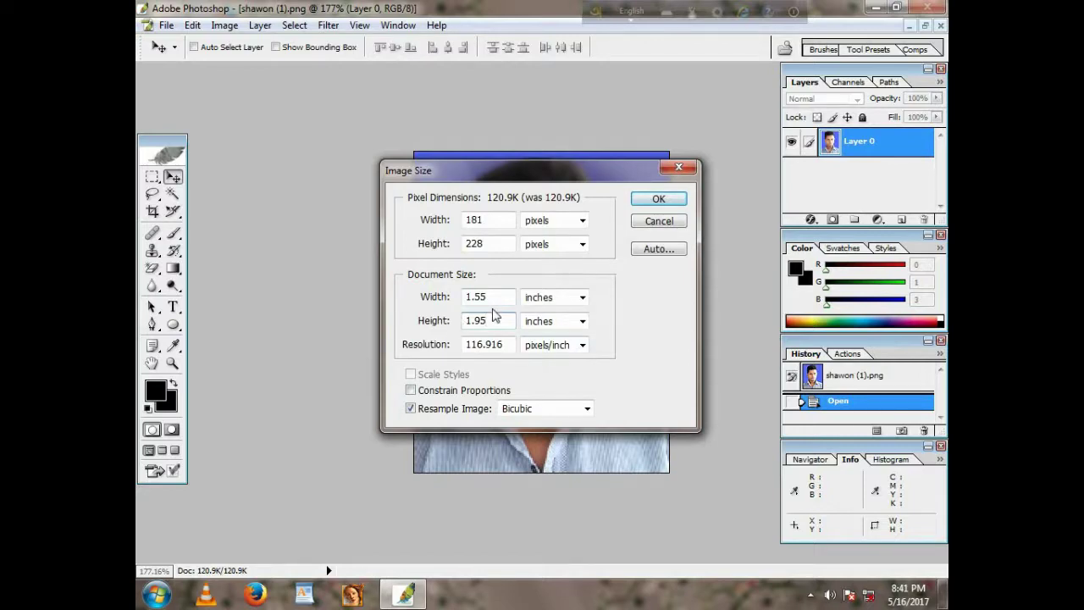
pyautogui.click(651, 200)
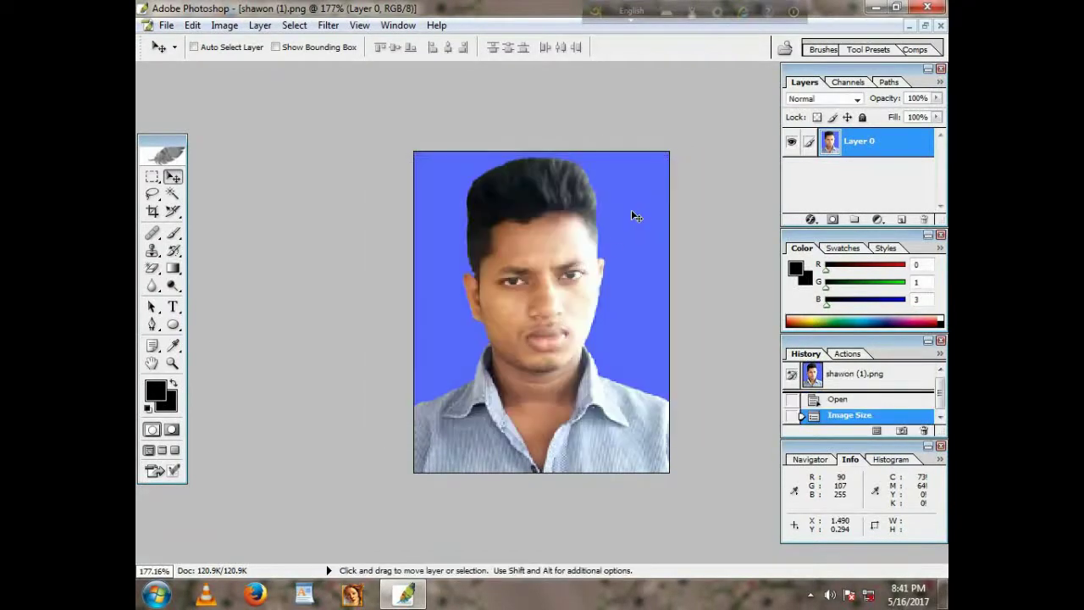
pyautogui.hotkey('ctrl', '-')
# Resize the portrait to 7.5 × 11 inches and fit it on screen
pyautogui.hotkey('ctrl', '+')
pyautogui.hotkey('ctrl', '0')
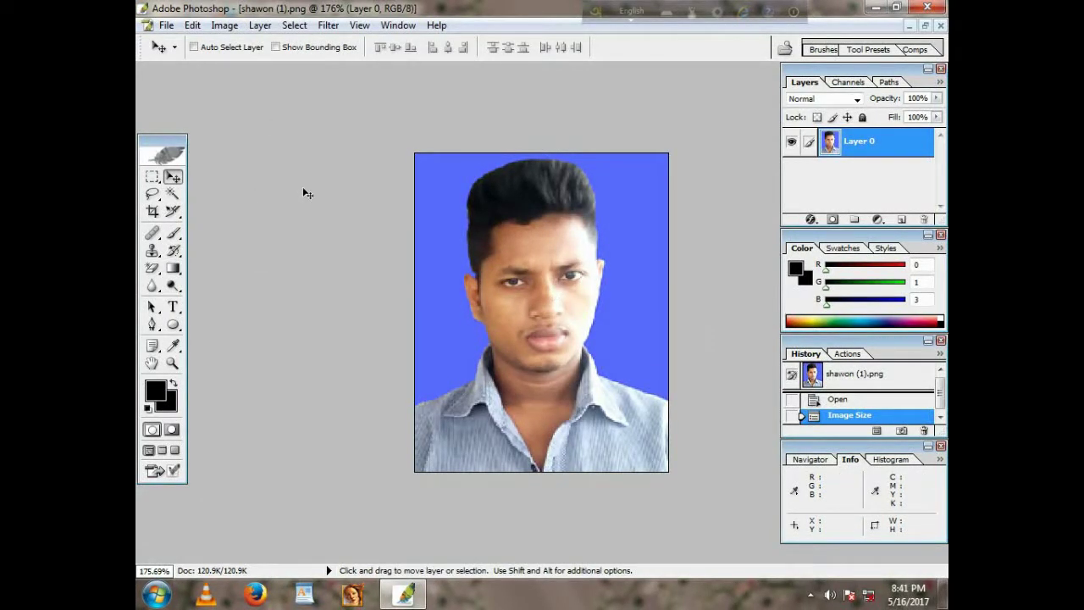
pyautogui.click(223, 25)
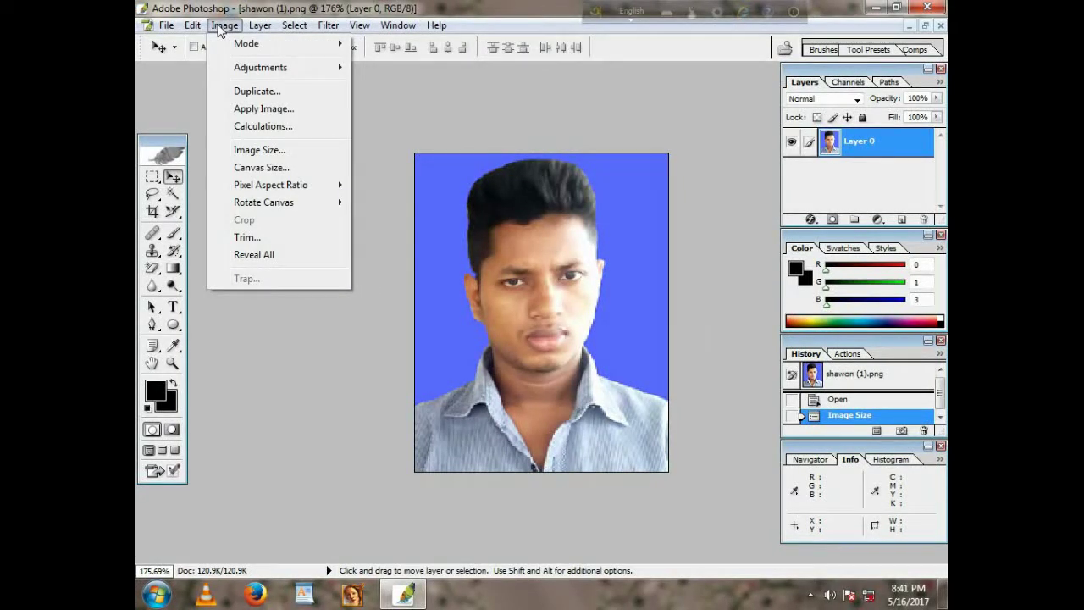
pyautogui.click(262, 150)
pyautogui.moveTo(501, 297); pyautogui.dragTo(421, 296)
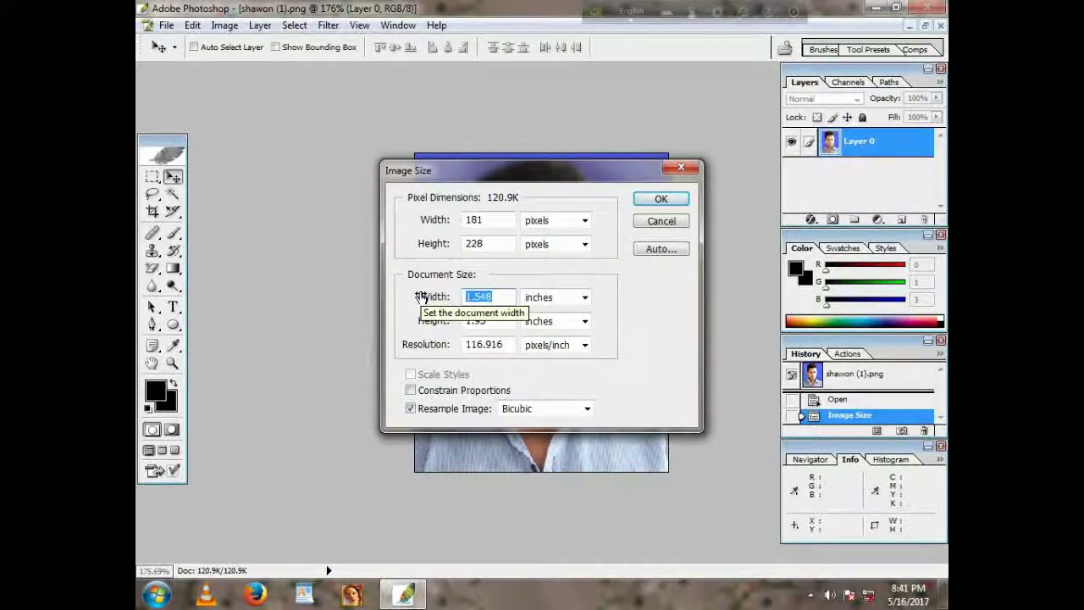
pyautogui.write('7.5')
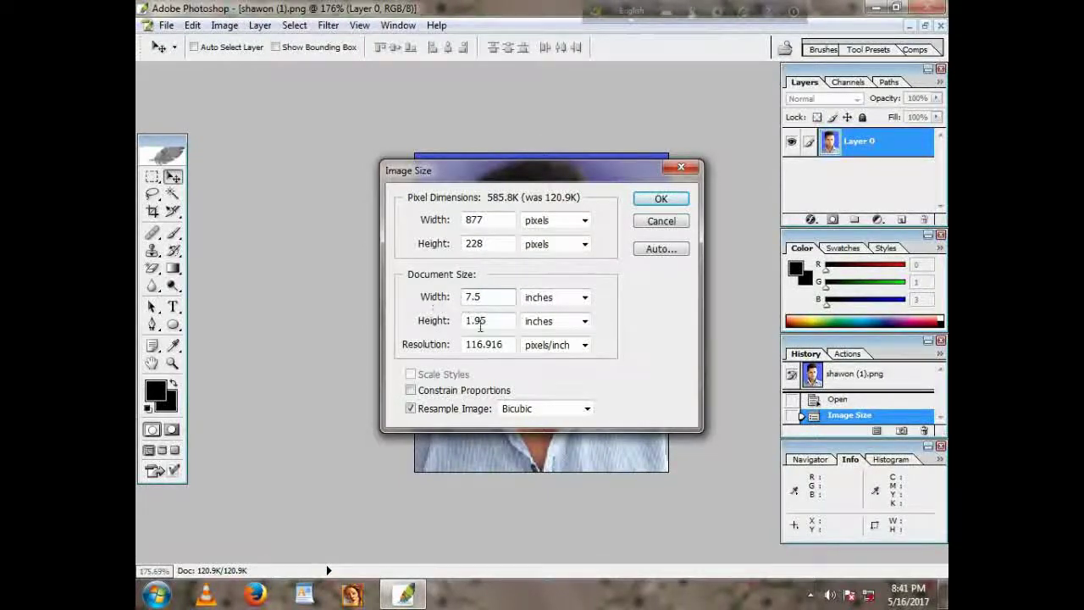
pyautogui.press('Tab')
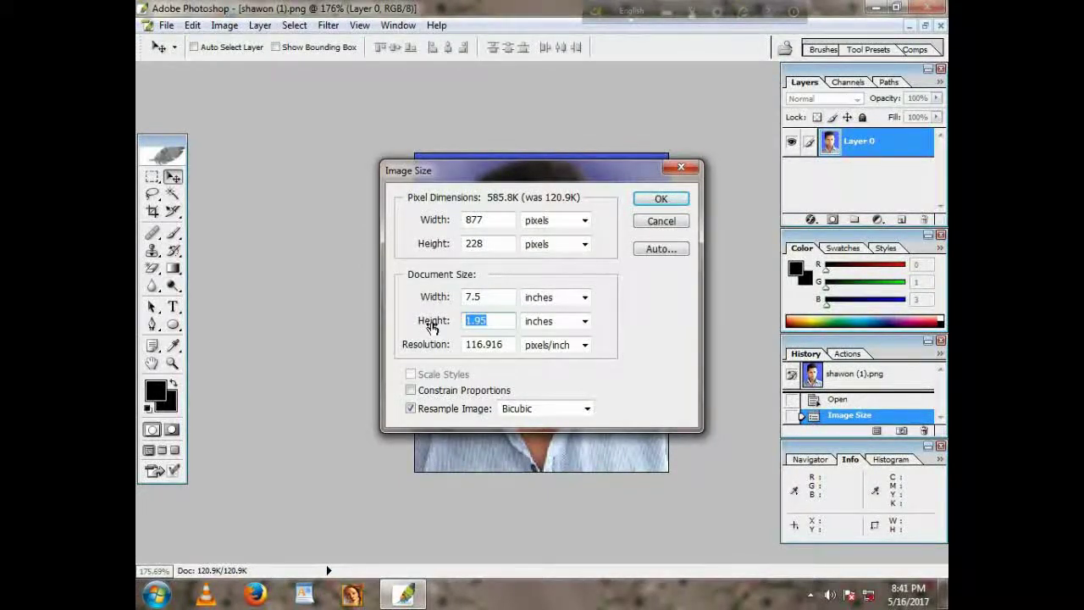
pyautogui.write('11')
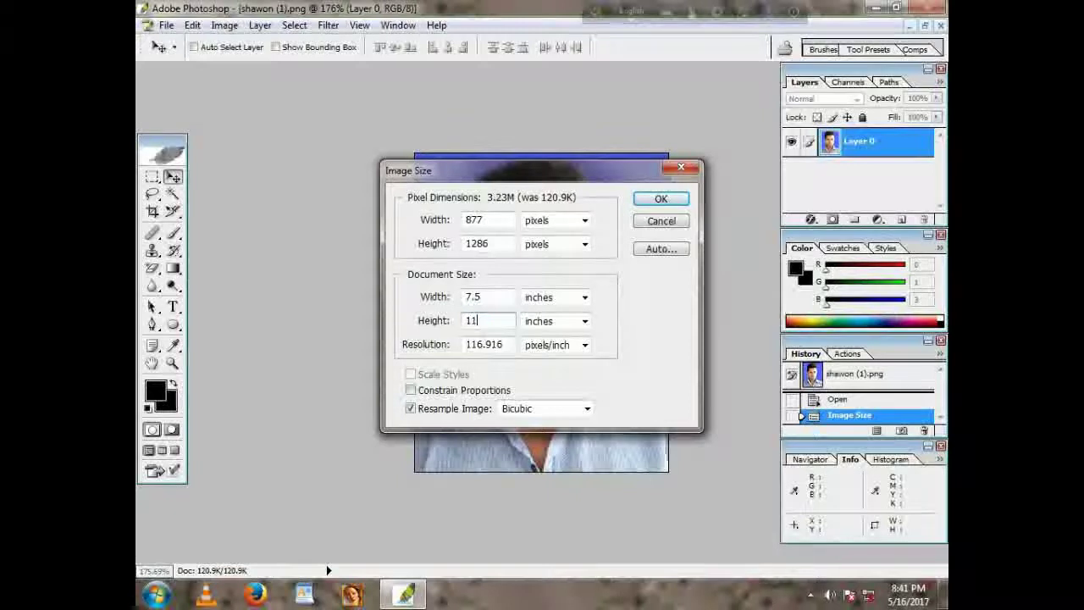
pyautogui.click(658, 202)
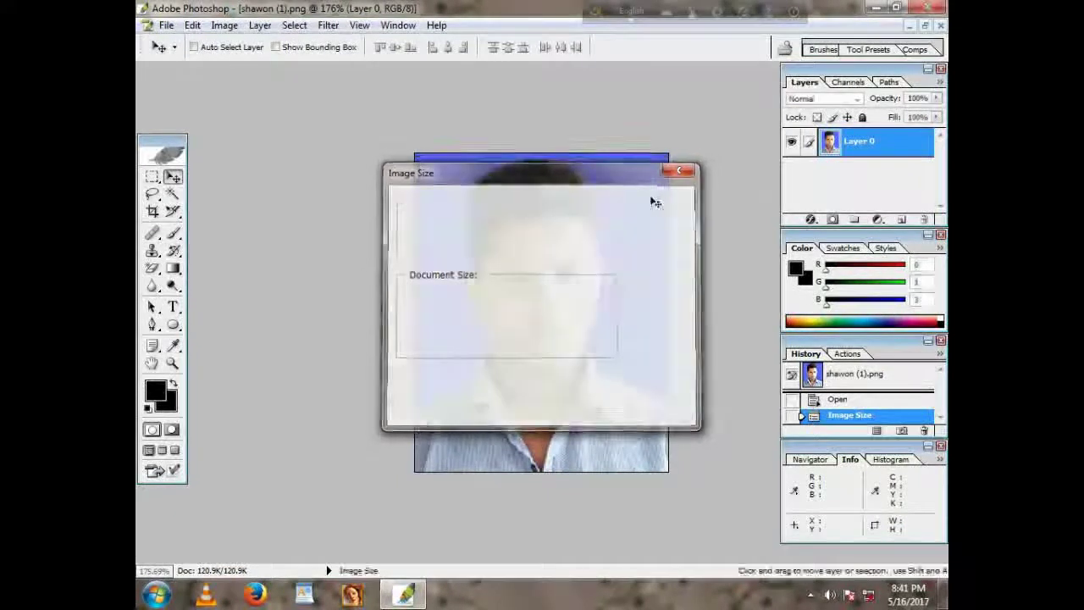
pyautogui.hotkey('ctrl', '0')
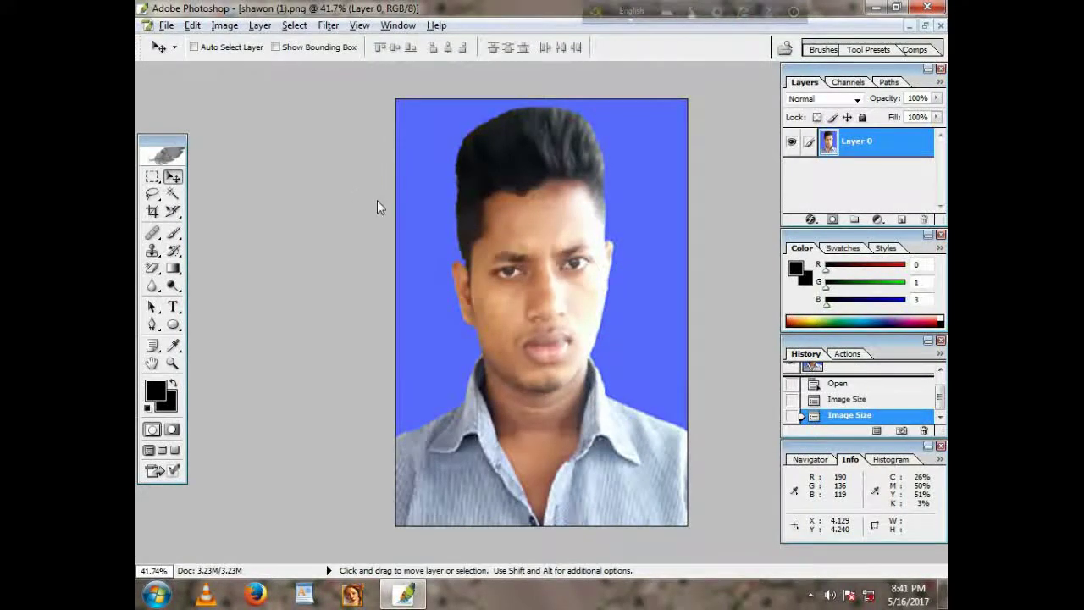
pyautogui.click(224, 26)
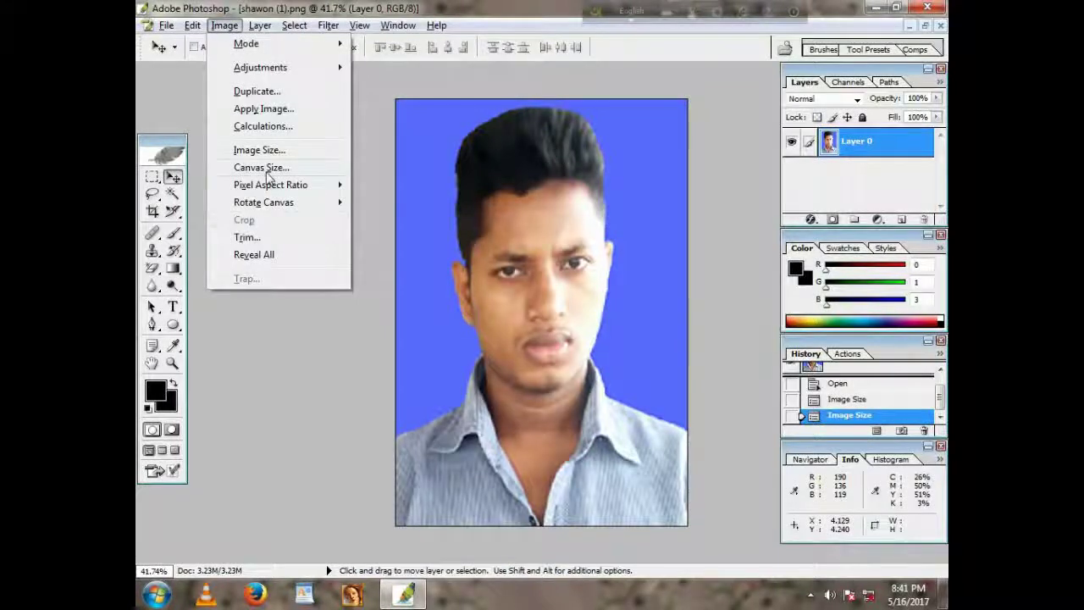
# Set the canvas size to 8 × 12 inches and fit the whole canvas in the window
pyautogui.click(292, 168)
pyautogui.click(534, 272)
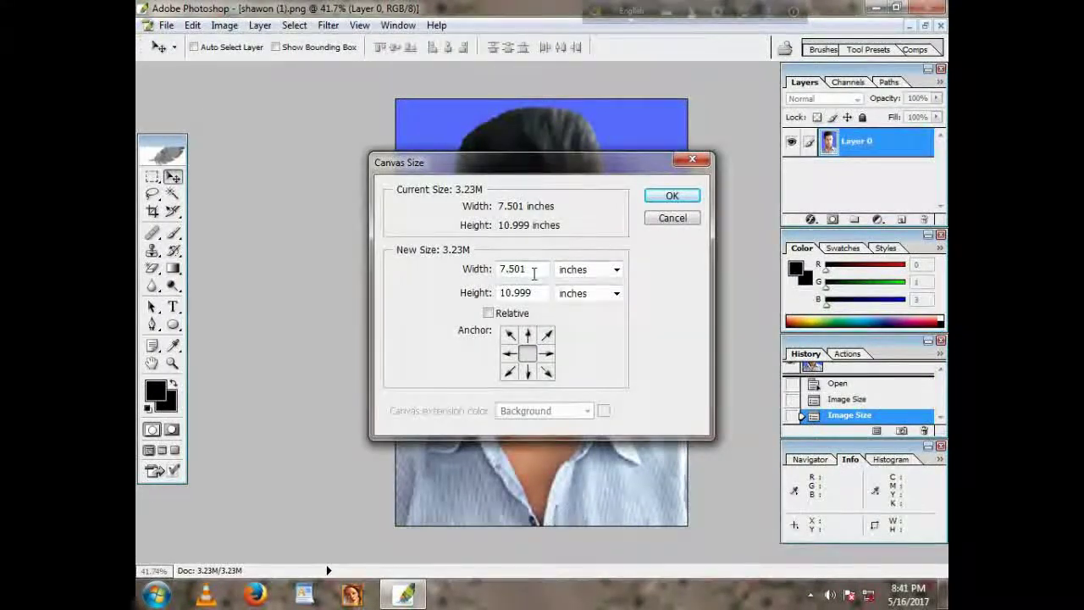
pyautogui.doubleClick(535, 272)
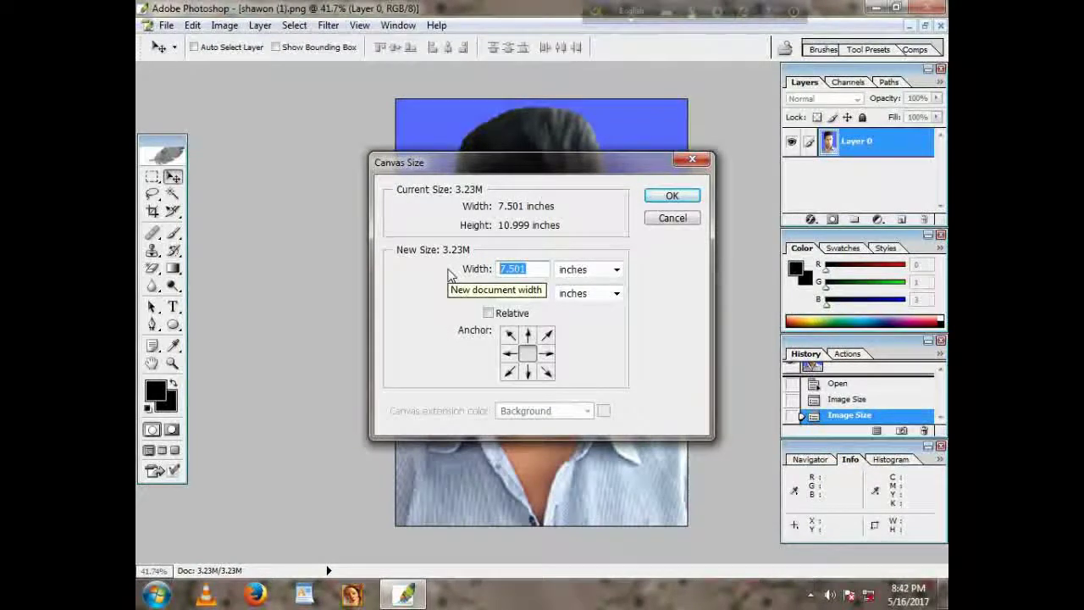
pyautogui.write('8')
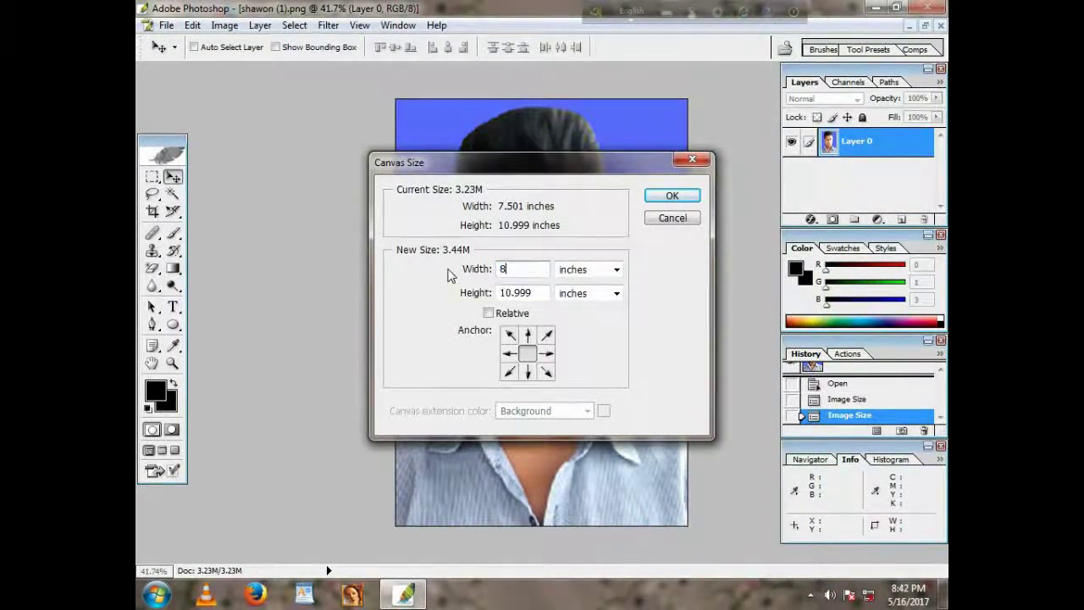
pyautogui.click(505, 292)
pyautogui.doubleClick(505, 293)
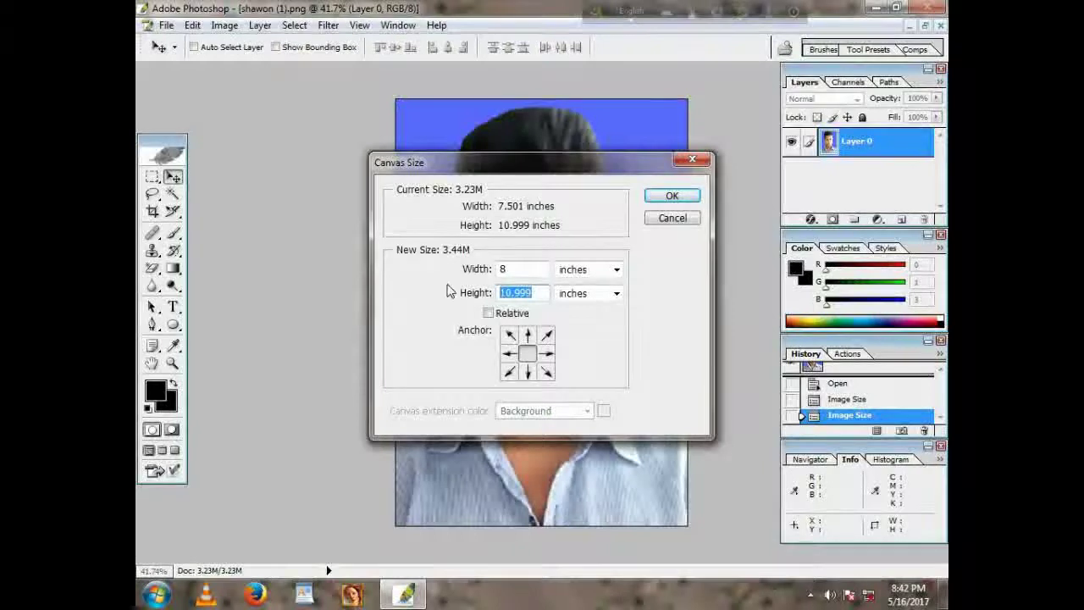
pyautogui.write('12')
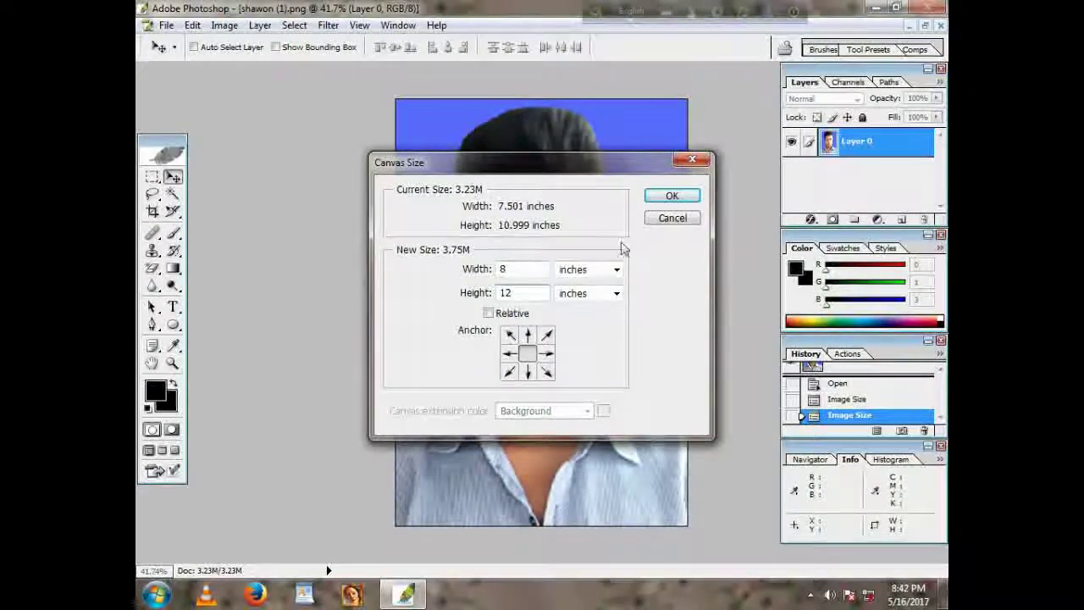
pyautogui.click(676, 197)
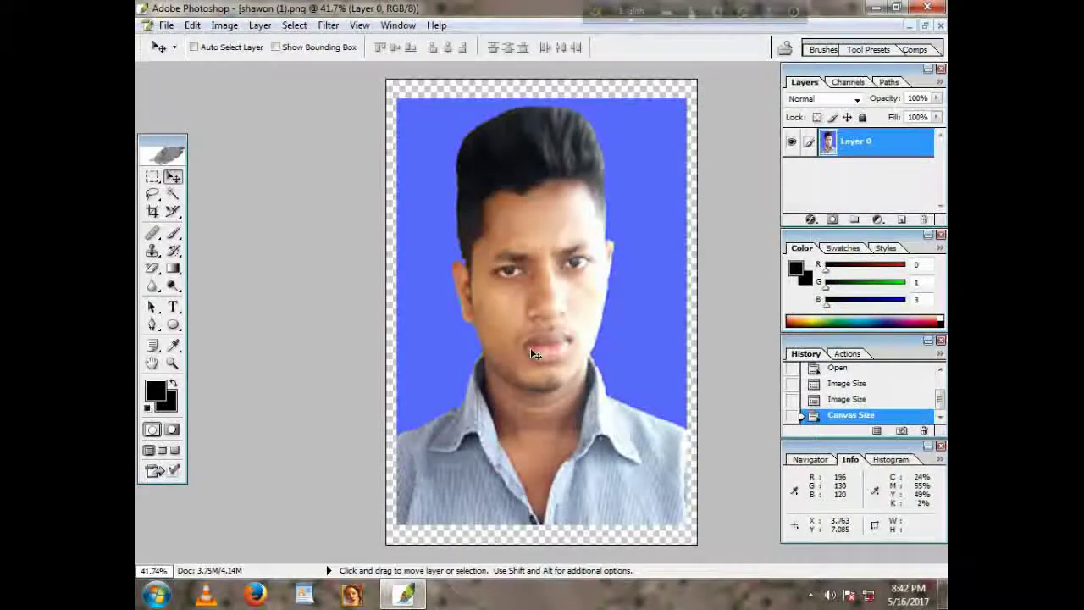
pyautogui.hotkey('ctrl', '0')
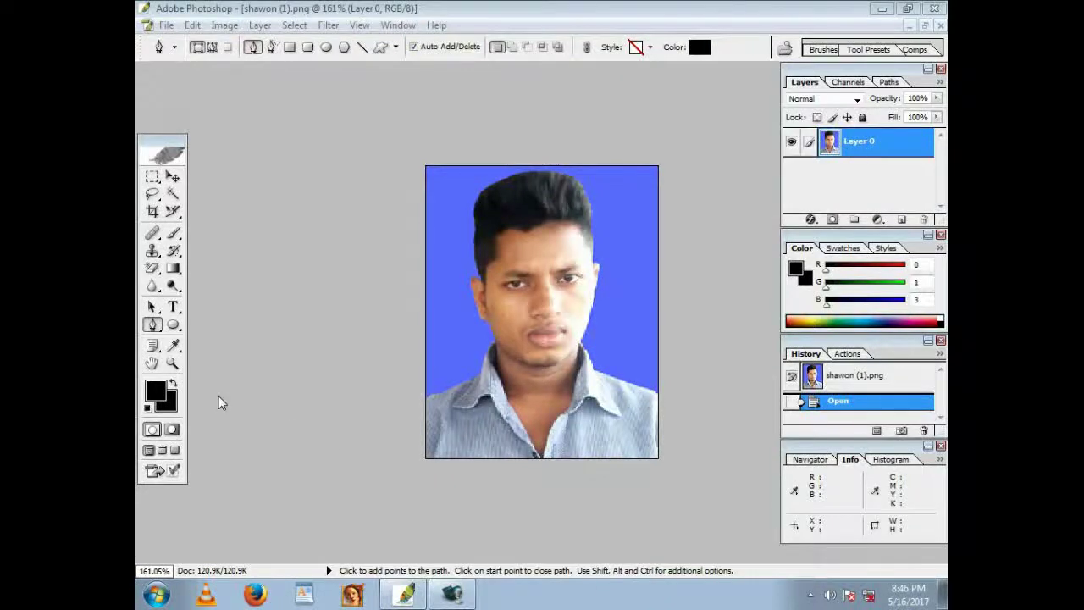
# Set the foreground colour to blue R9 G104 B220 (0968DC)
pyautogui.click(156, 391)
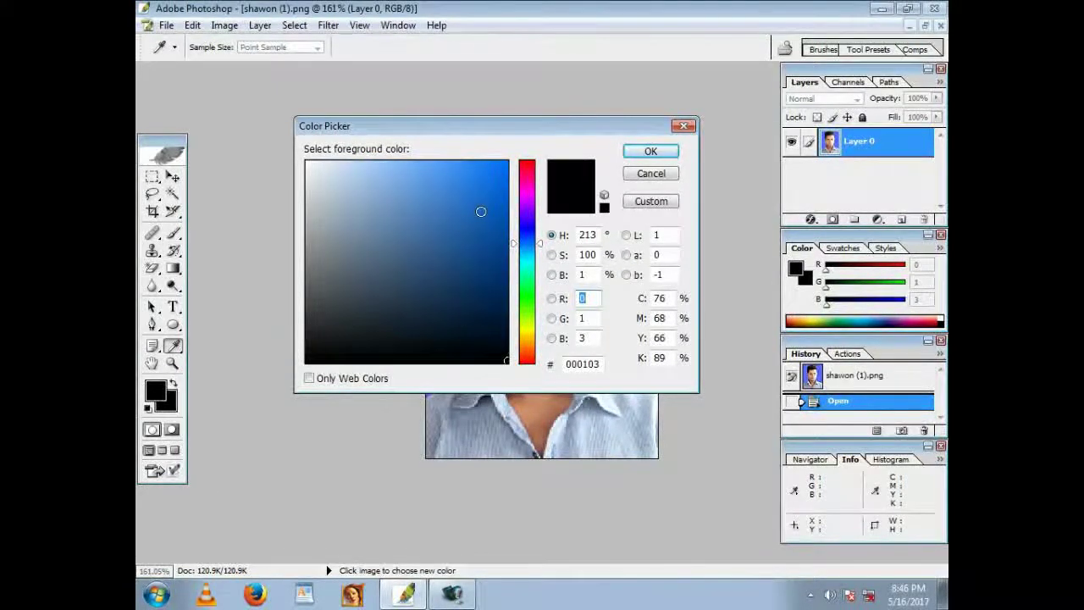
pyautogui.click(500, 188)
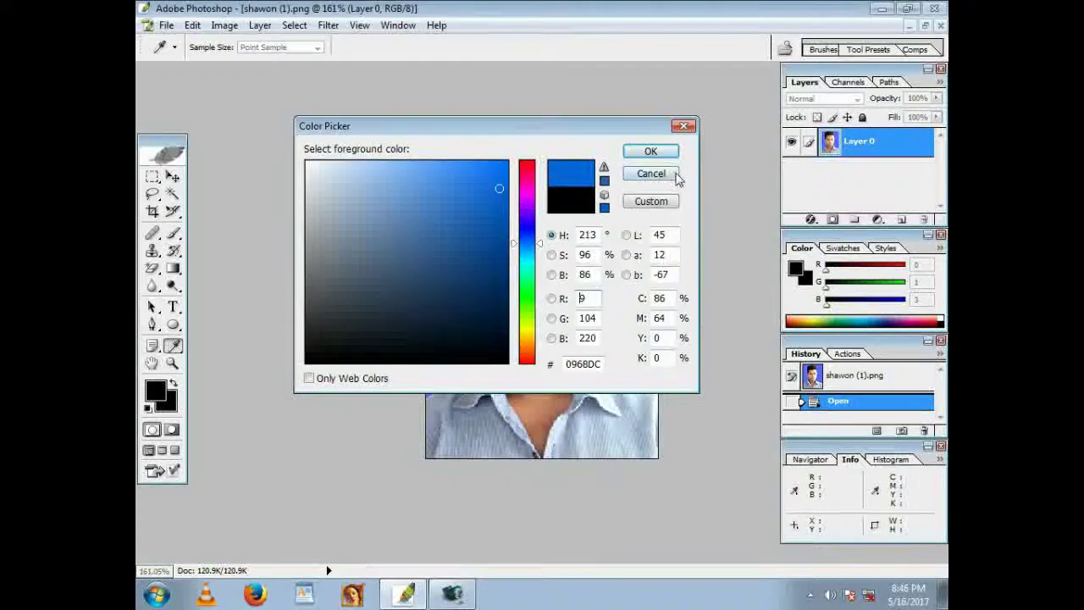
pyautogui.click(651, 151)
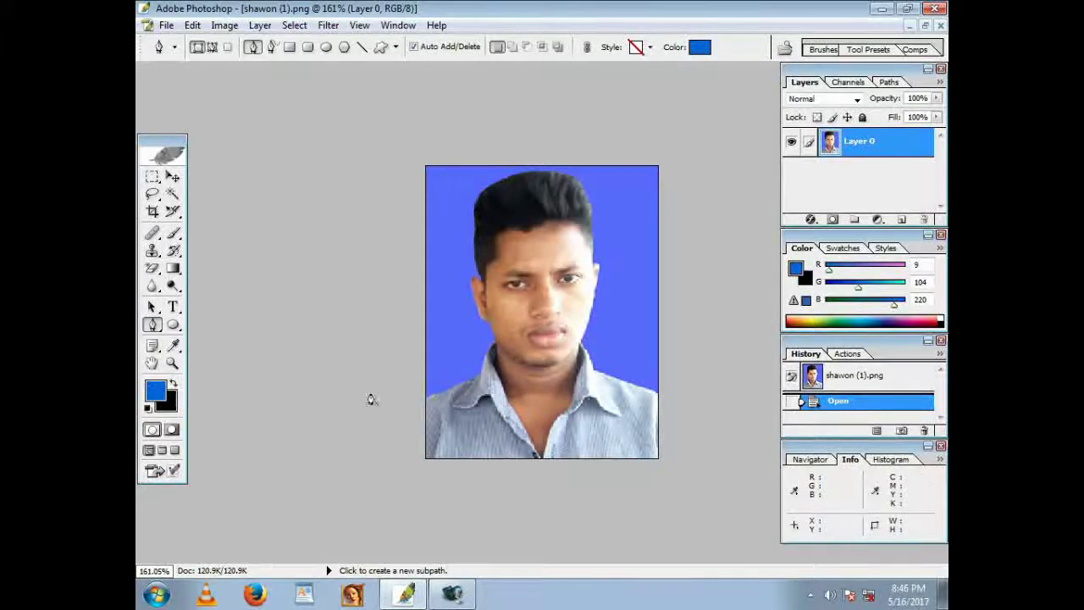
# Start the blue shape path at the left collar and trace up the neck and over the hair top
pyautogui.click(425, 404)
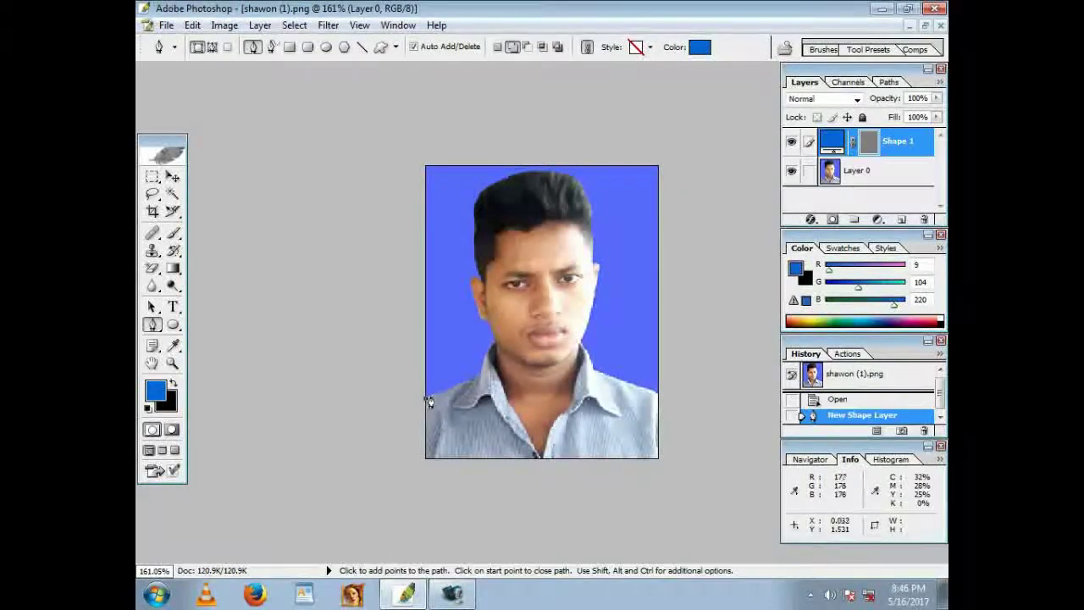
pyautogui.click(440, 393)
pyautogui.click(456, 392)
pyautogui.click(471, 387)
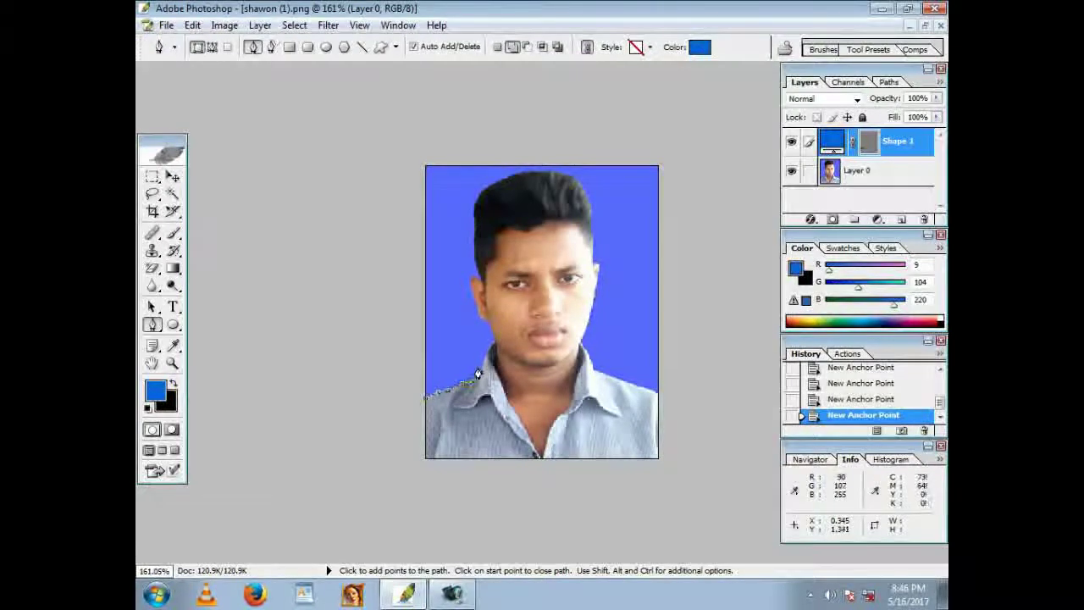
pyautogui.click(491, 349)
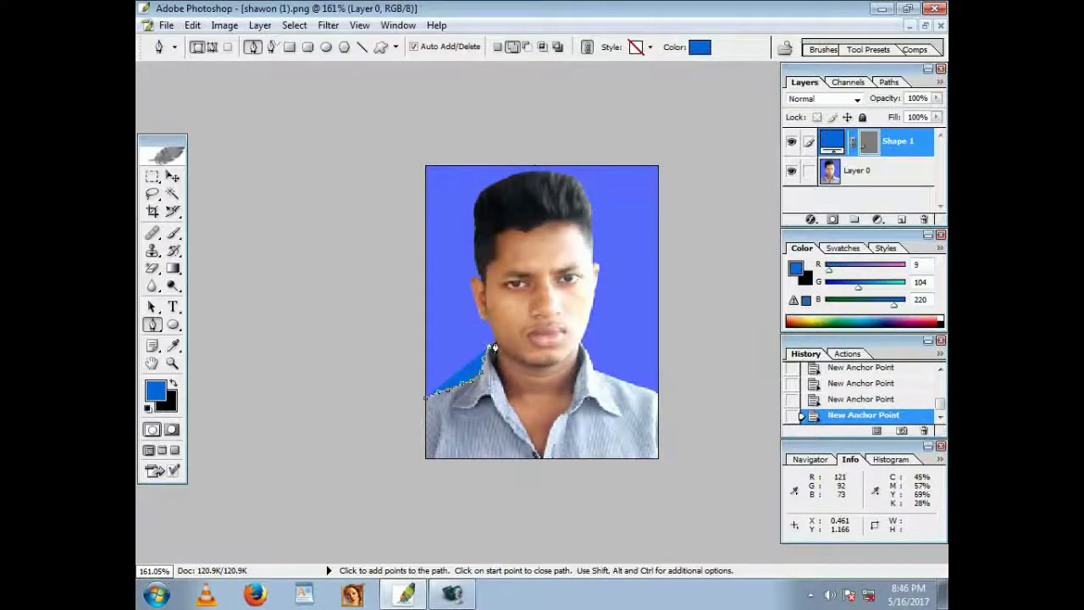
pyautogui.click(488, 325)
pyautogui.click(481, 323)
pyautogui.click(471, 300)
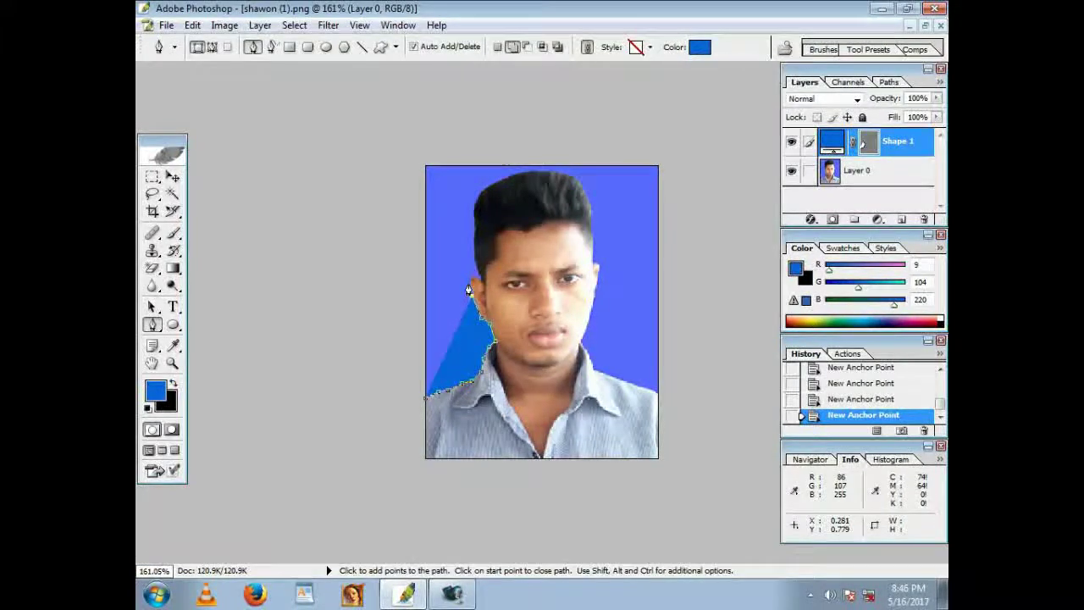
pyautogui.click(470, 284)
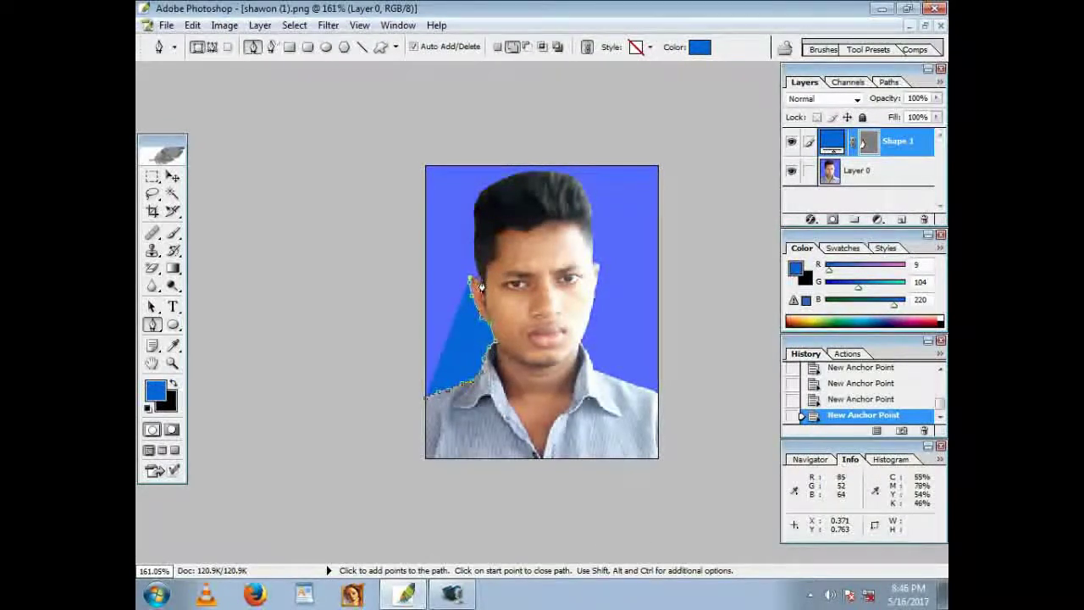
pyautogui.click(475, 252)
pyautogui.click(474, 208)
pyautogui.click(481, 197)
pyautogui.click(513, 180)
pyautogui.click(542, 173)
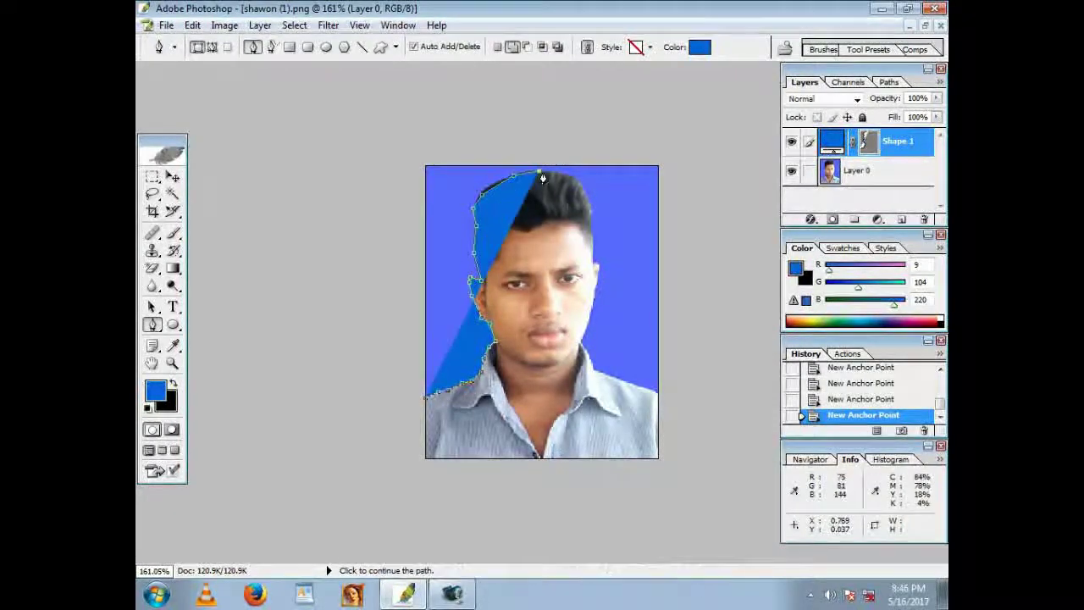
# Trace the path down the right side of the hair, face, jaw and shoulder
pyautogui.click(564, 178)
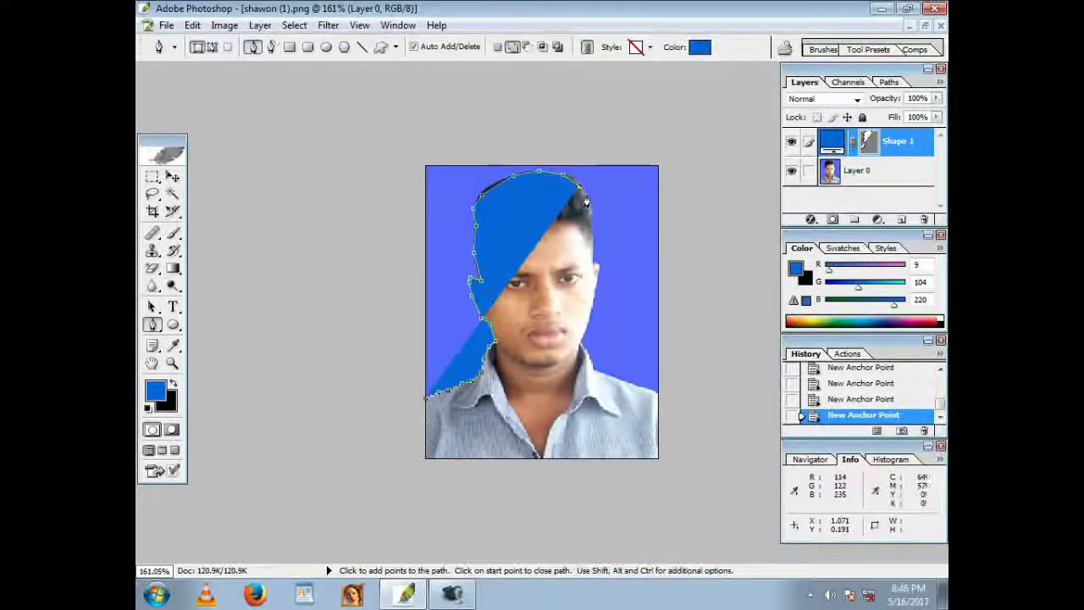
pyautogui.click(586, 195)
pyautogui.click(590, 224)
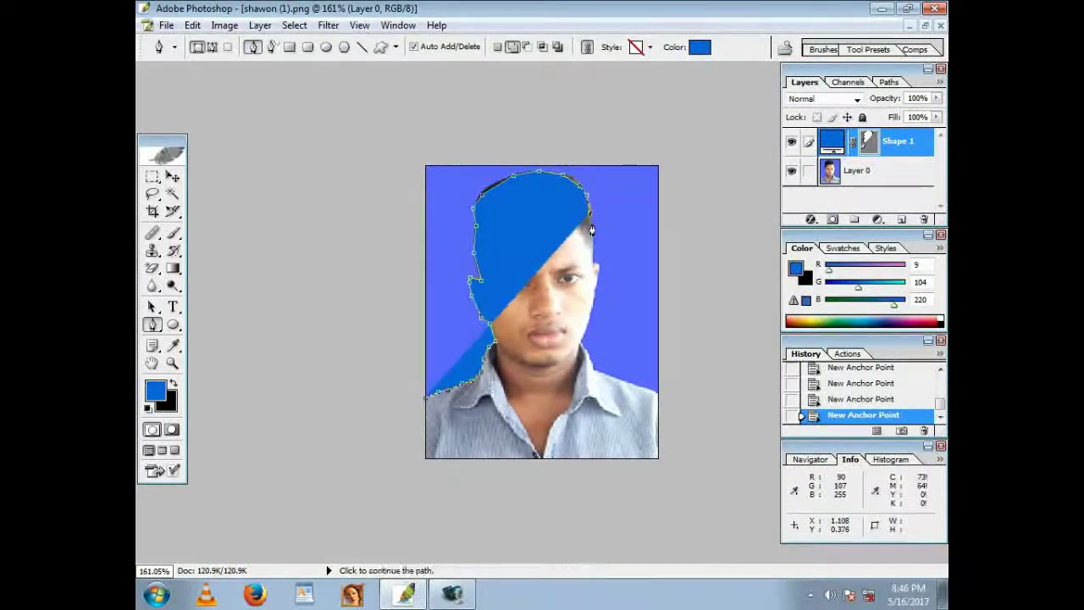
pyautogui.click(588, 230)
pyautogui.click(591, 249)
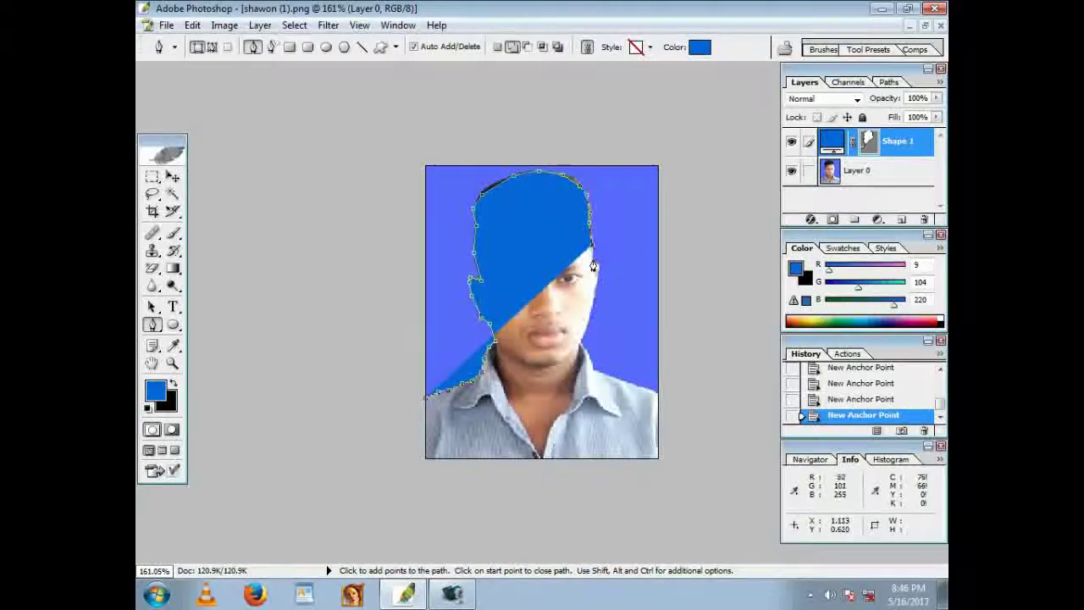
pyautogui.click(592, 254)
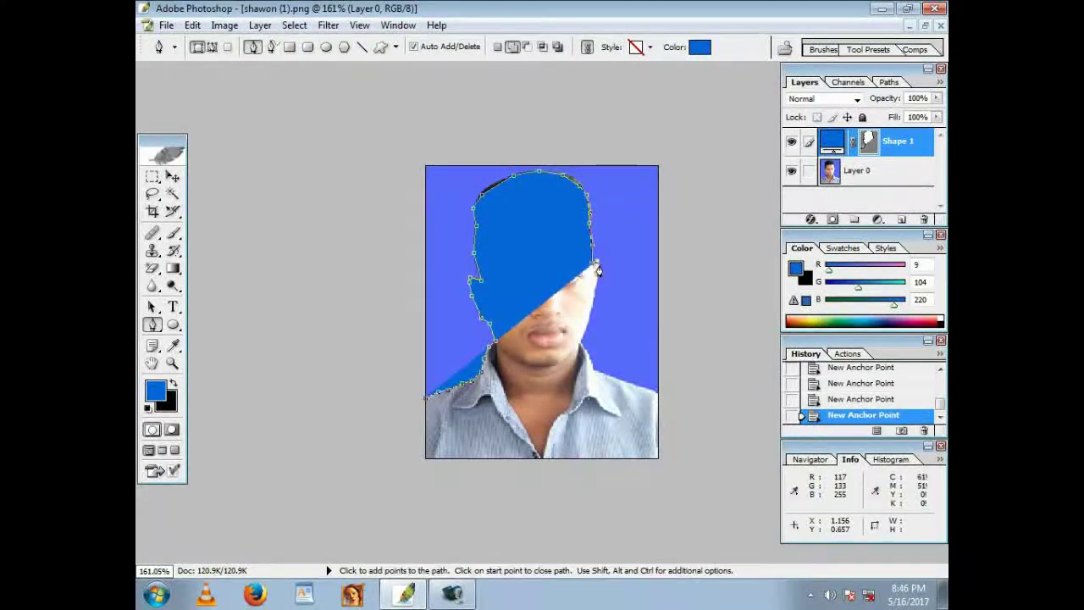
pyautogui.click(597, 263)
pyautogui.click(598, 288)
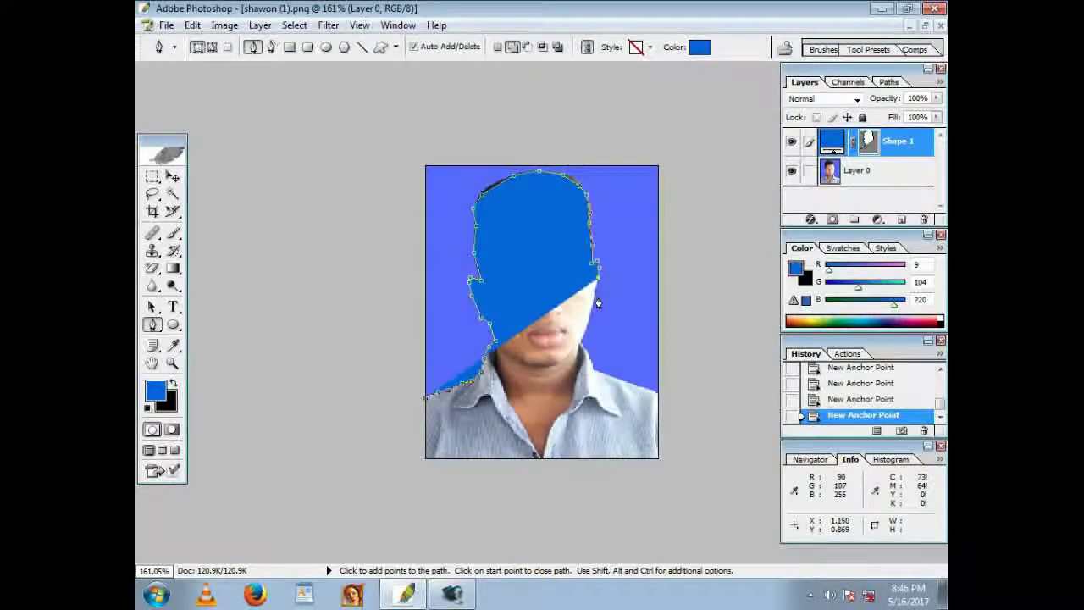
pyautogui.click(595, 297)
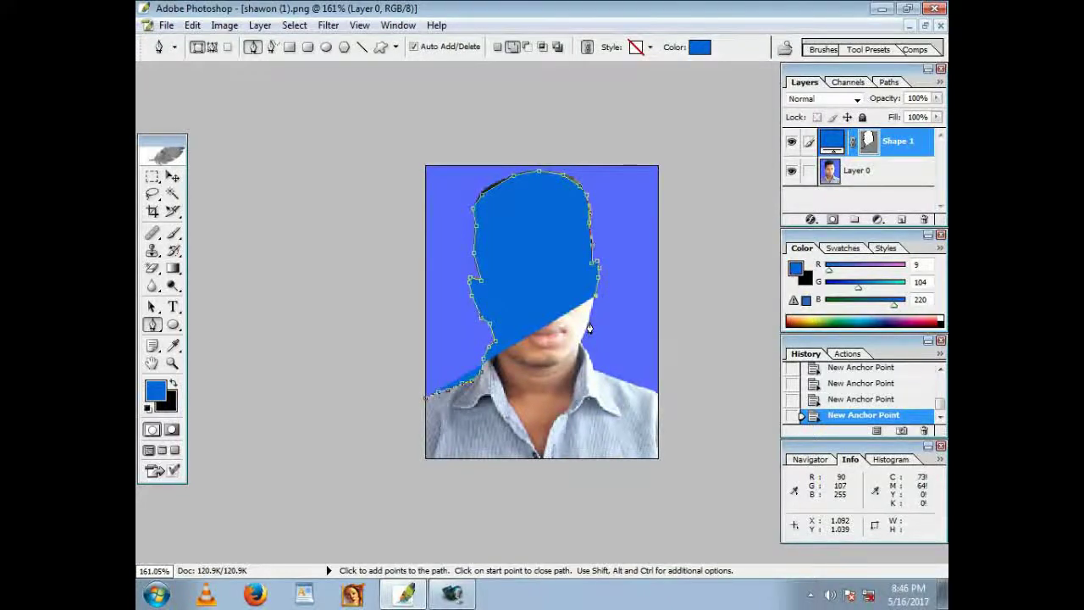
pyautogui.click(590, 324)
pyautogui.click(579, 342)
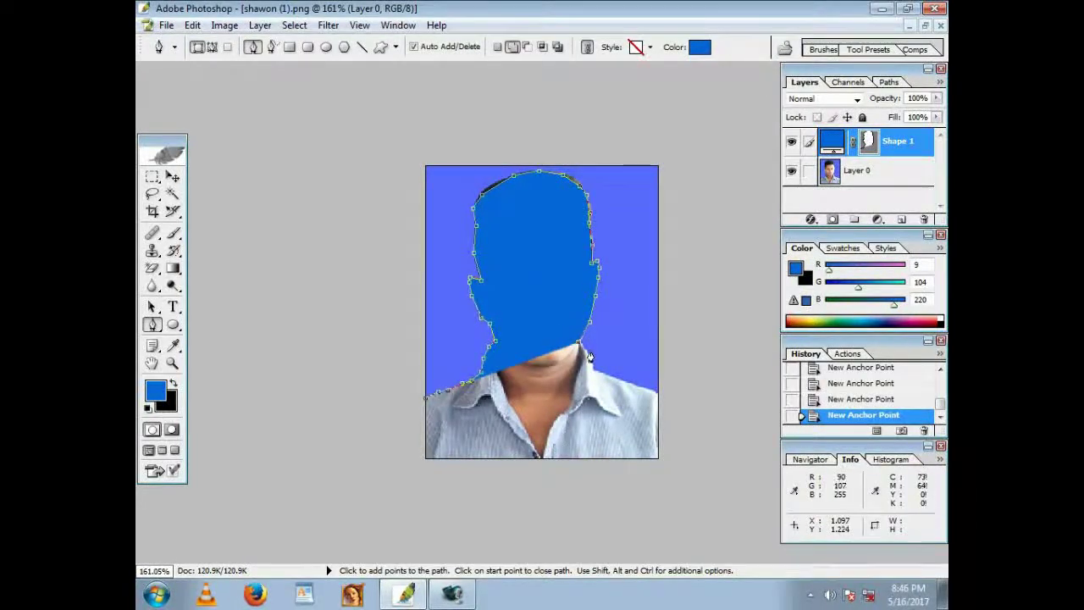
pyautogui.click(590, 355)
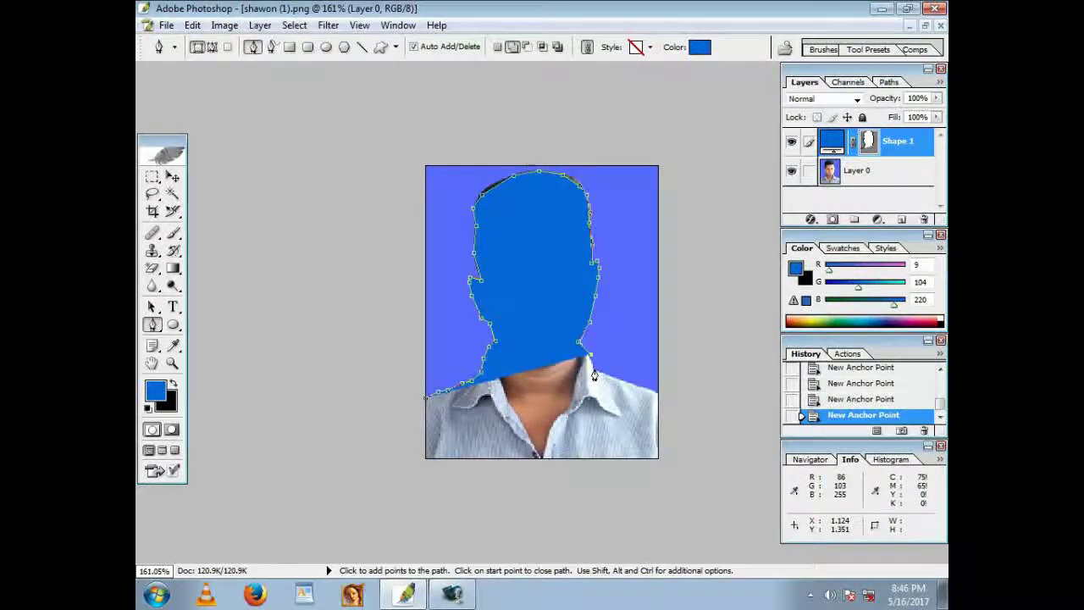
pyautogui.click(594, 369)
pyautogui.click(611, 374)
pyautogui.click(626, 383)
pyautogui.click(656, 390)
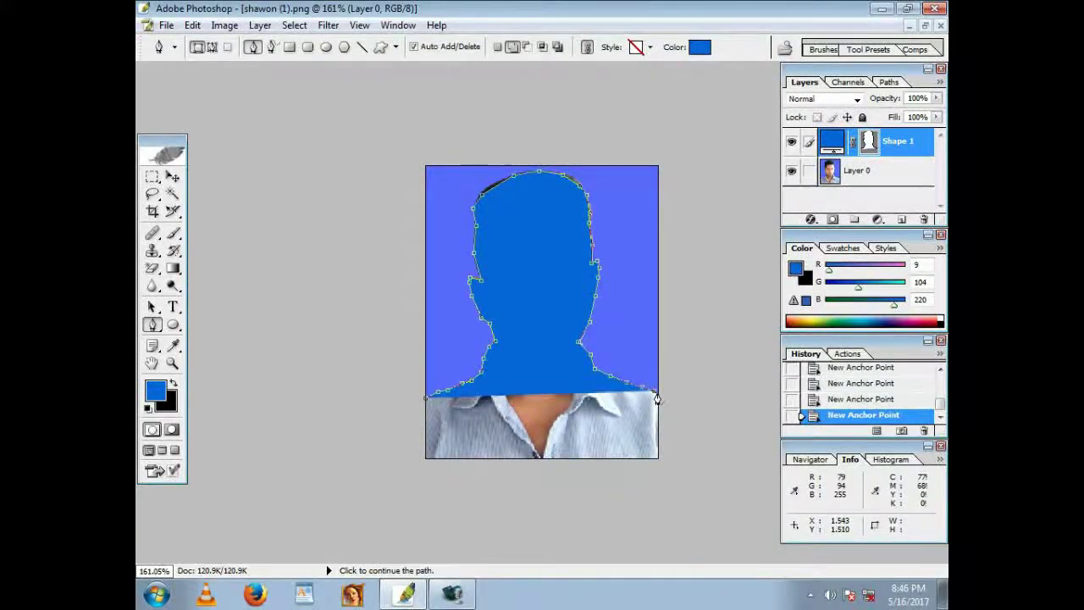
# Extend the path around outside the image edges, close it, and commit Shape 1
pyautogui.click(709, 351)
pyautogui.click(709, 153)
pyautogui.click(633, 125)
pyautogui.click(503, 116)
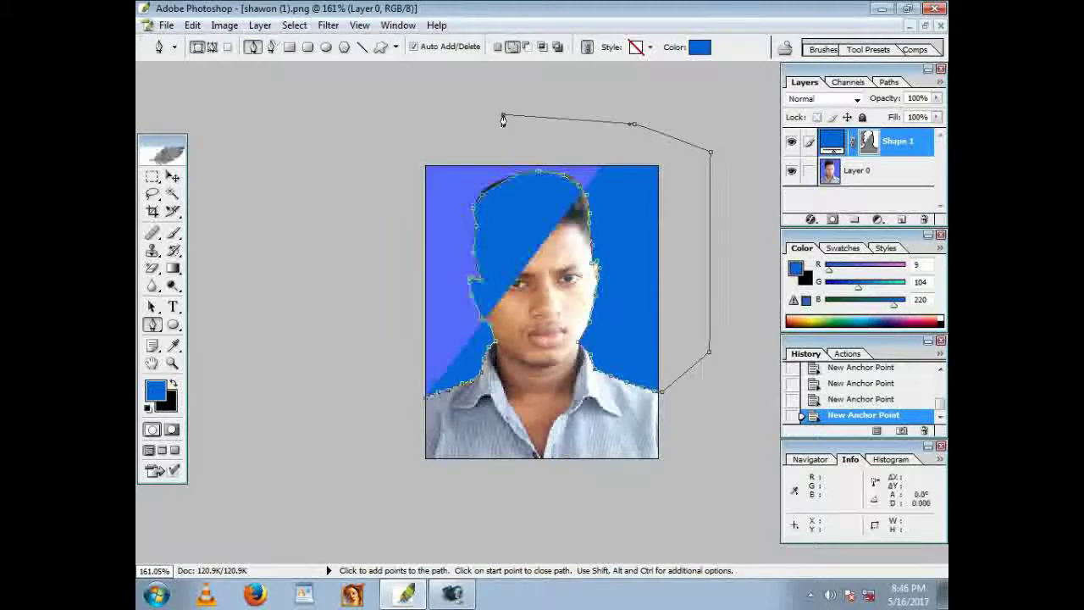
pyautogui.click(359, 121)
pyautogui.click(309, 284)
pyautogui.click(333, 433)
pyautogui.click(379, 433)
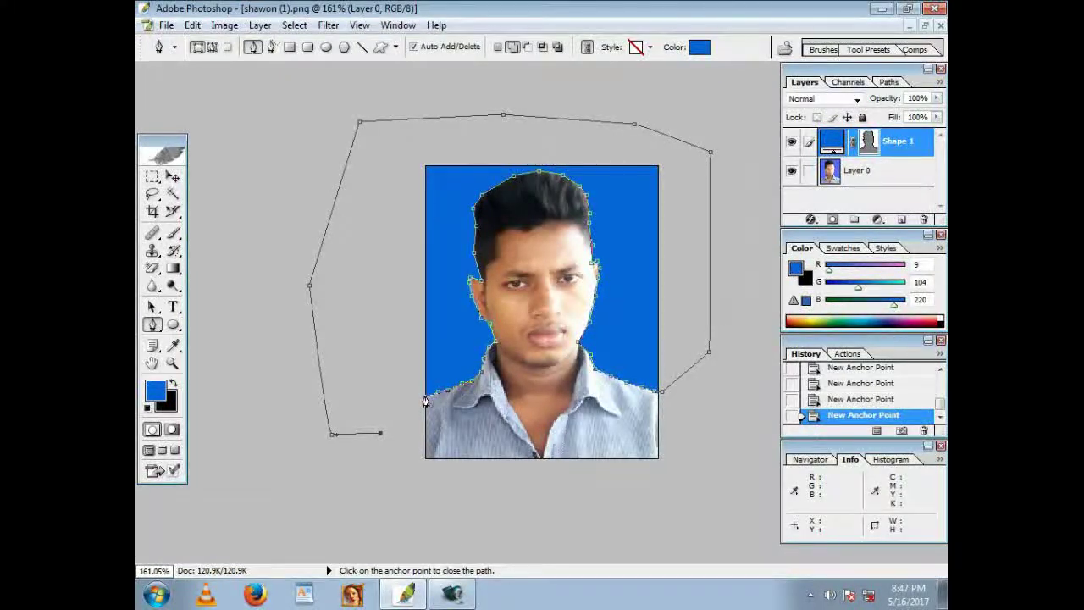
pyautogui.click(424, 405)
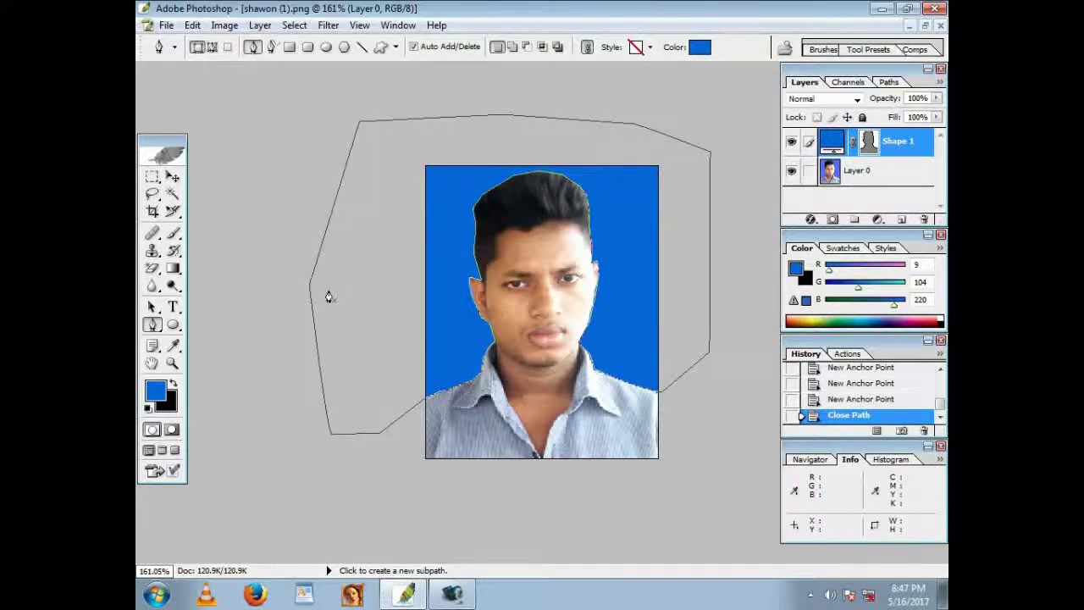
pyautogui.press('Return')
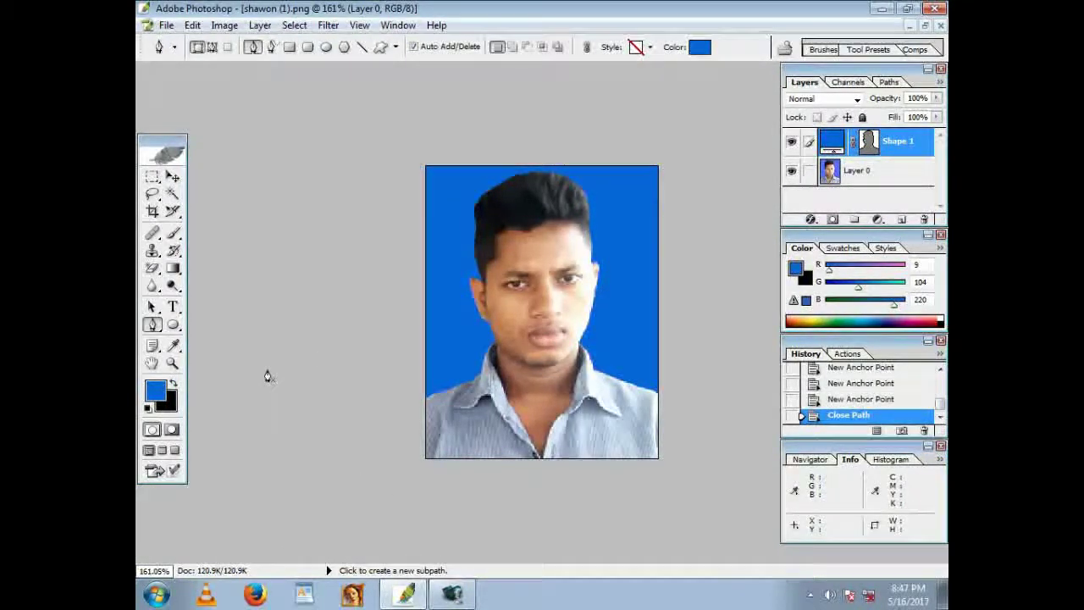
# Choose the Polygonal Lasso from the lasso tool group
pyautogui.click(153, 195)
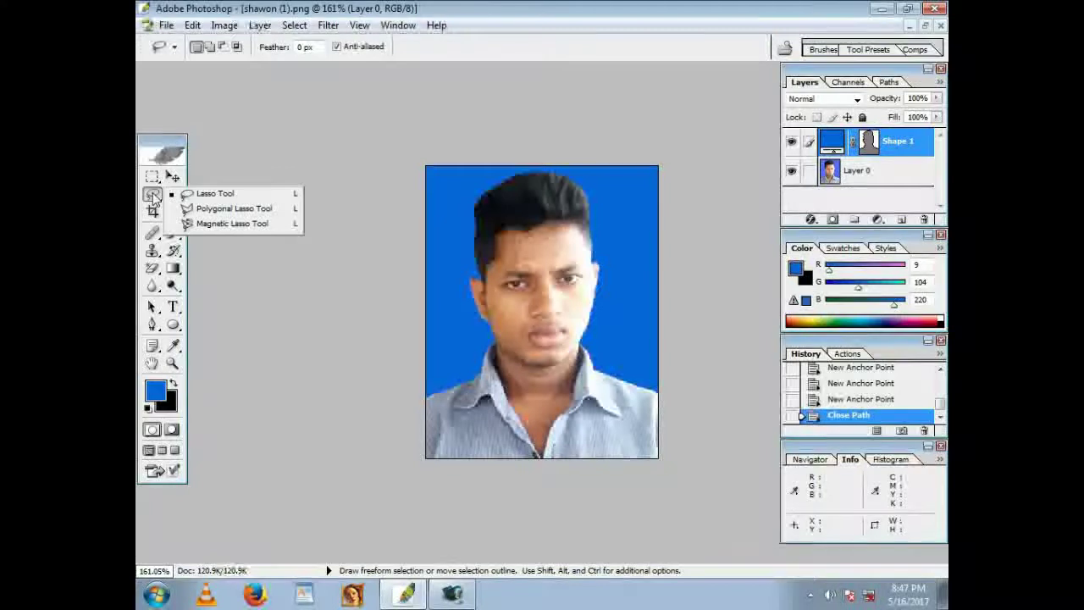
pyautogui.click(195, 210)
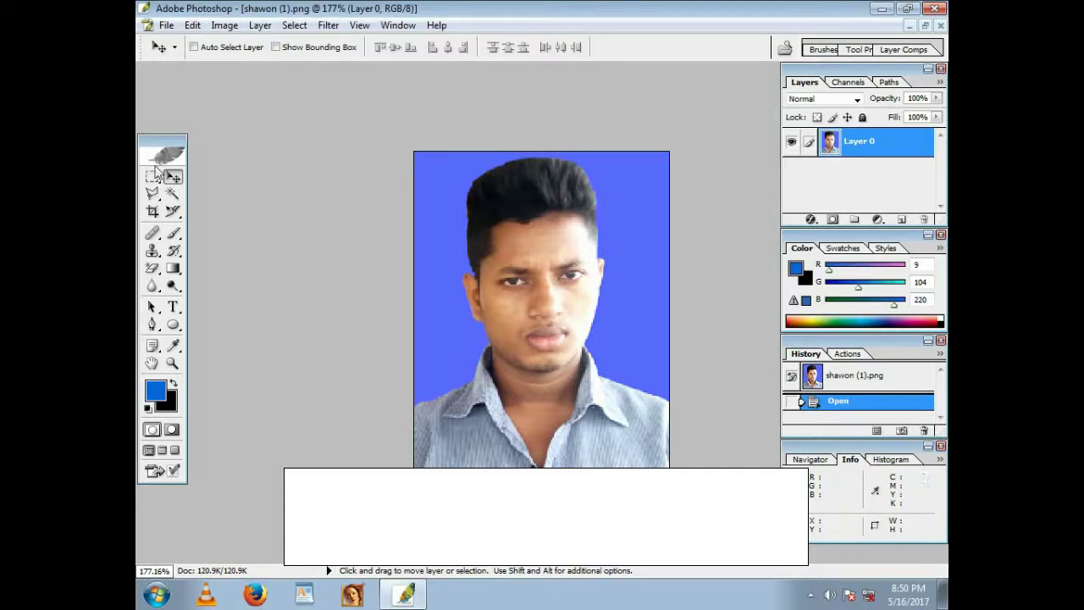
# With the Polygonal Lasso, outline the head from the hair top around the shoulders back to the collar
pyautogui.click(152, 194)
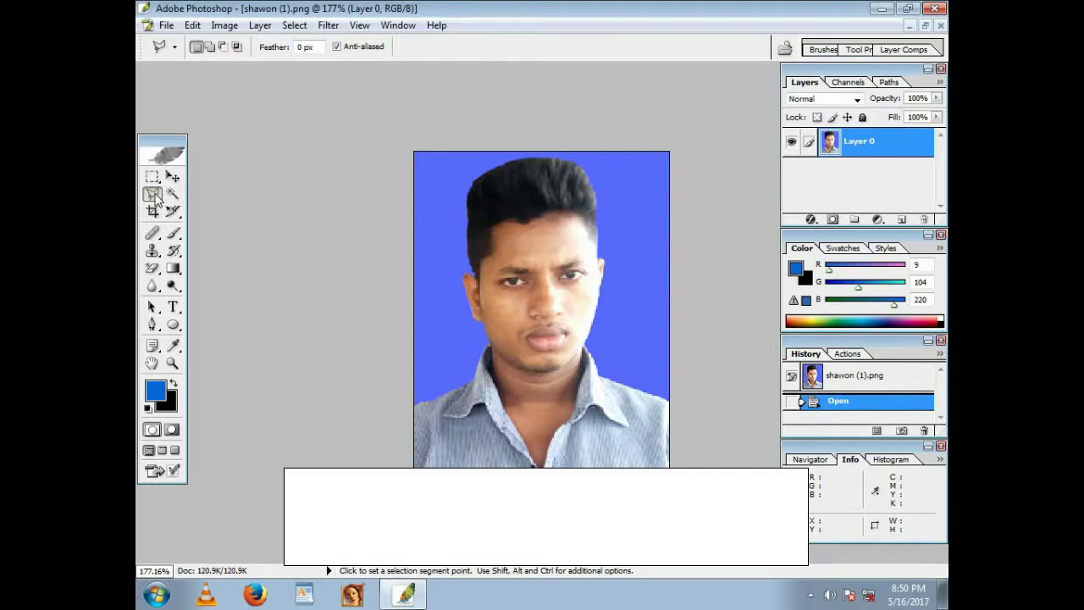
pyautogui.click(154, 196)
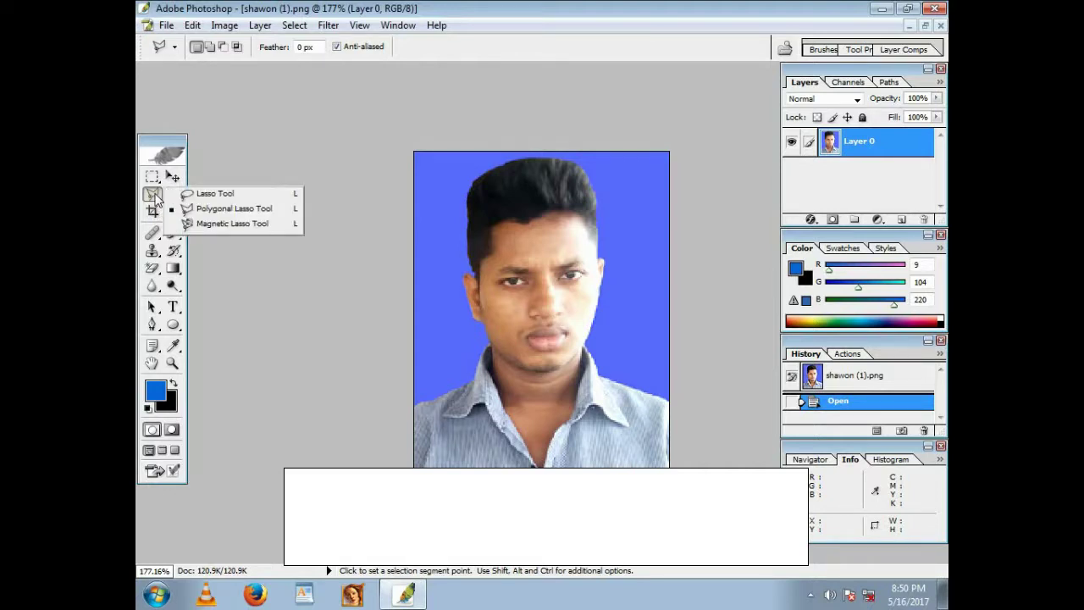
pyautogui.click(216, 209)
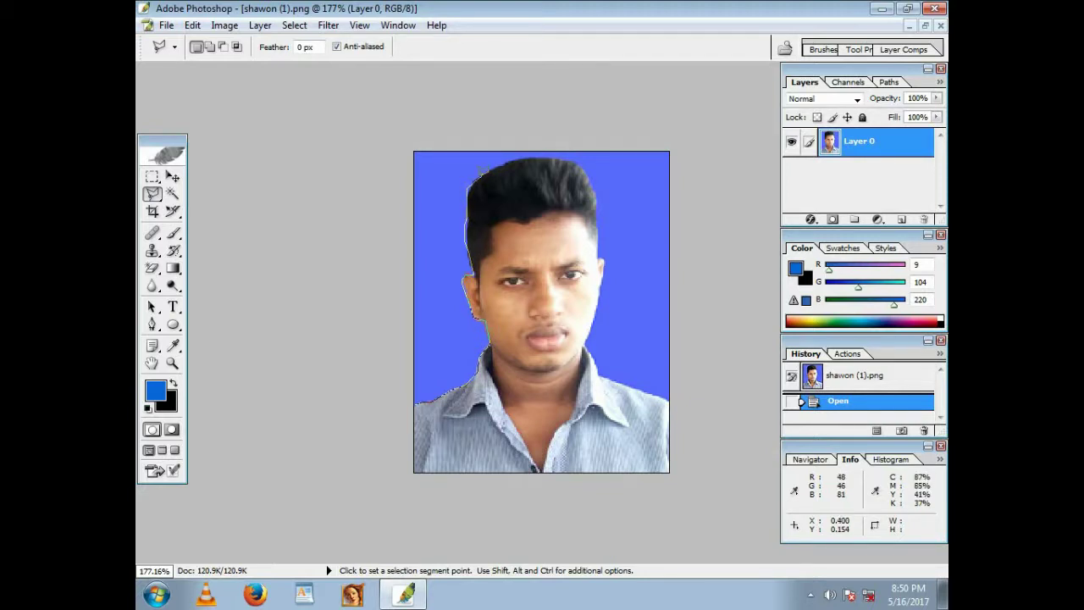
pyautogui.click(537, 151)
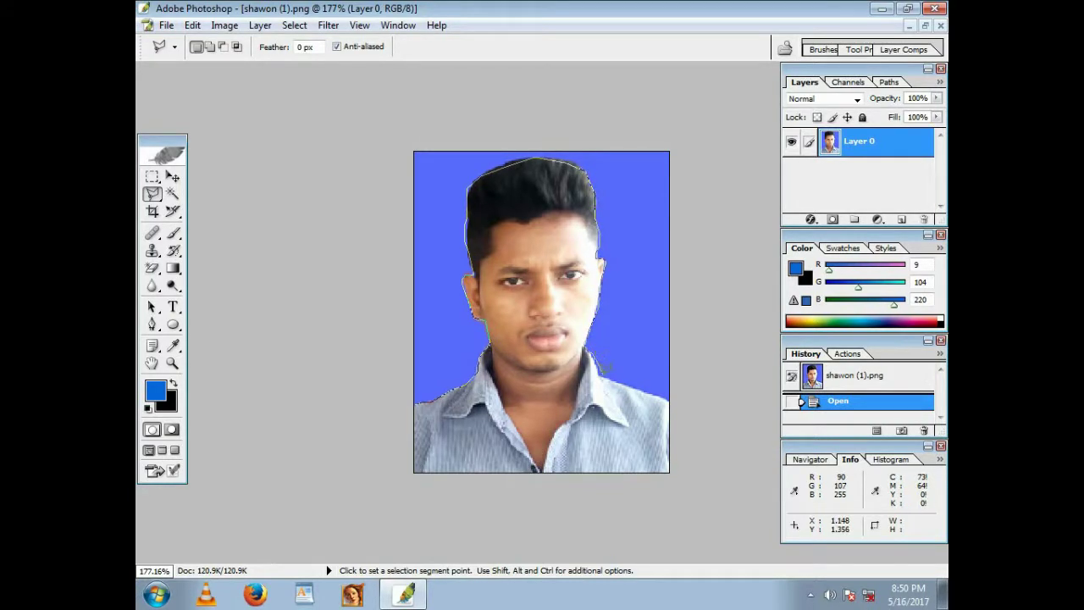
pyautogui.click(669, 398)
pyautogui.click(707, 455)
pyautogui.click(641, 528)
pyautogui.click(391, 502)
pyautogui.click(354, 475)
pyautogui.click(374, 419)
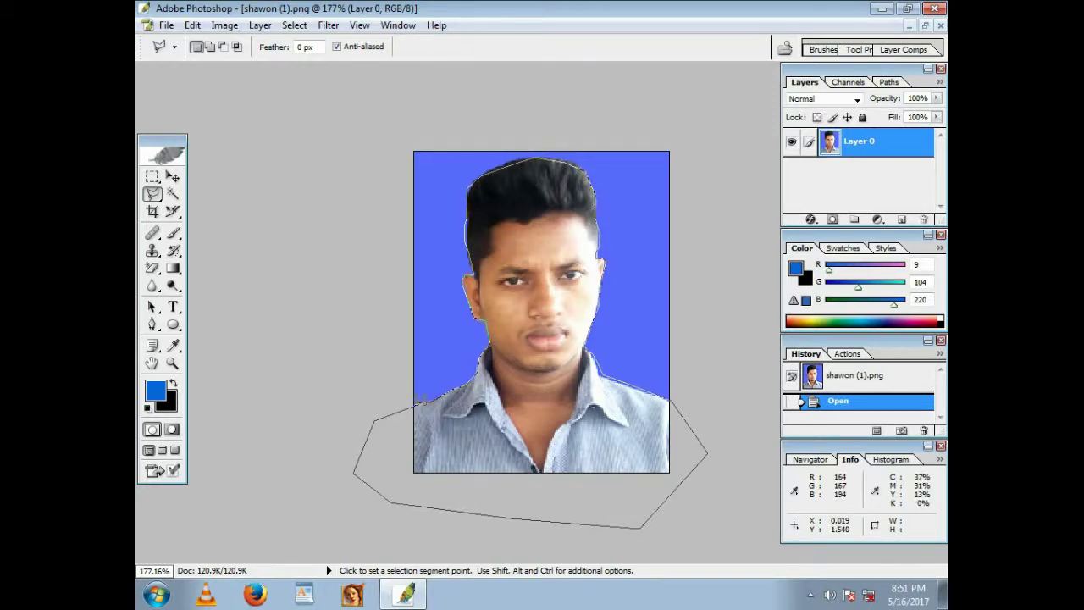
pyautogui.click(419, 402)
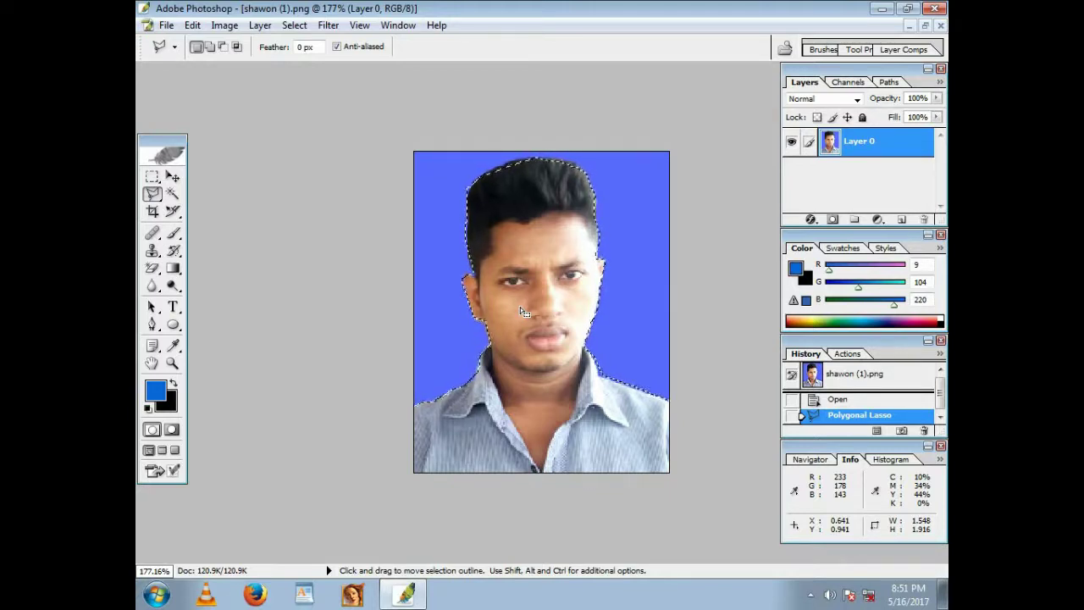
# Ctrl+Alt-drag a trial copy of the selected face to the right, then close the portrait
pyautogui.press('ctrl')
pyautogui.press('alt')
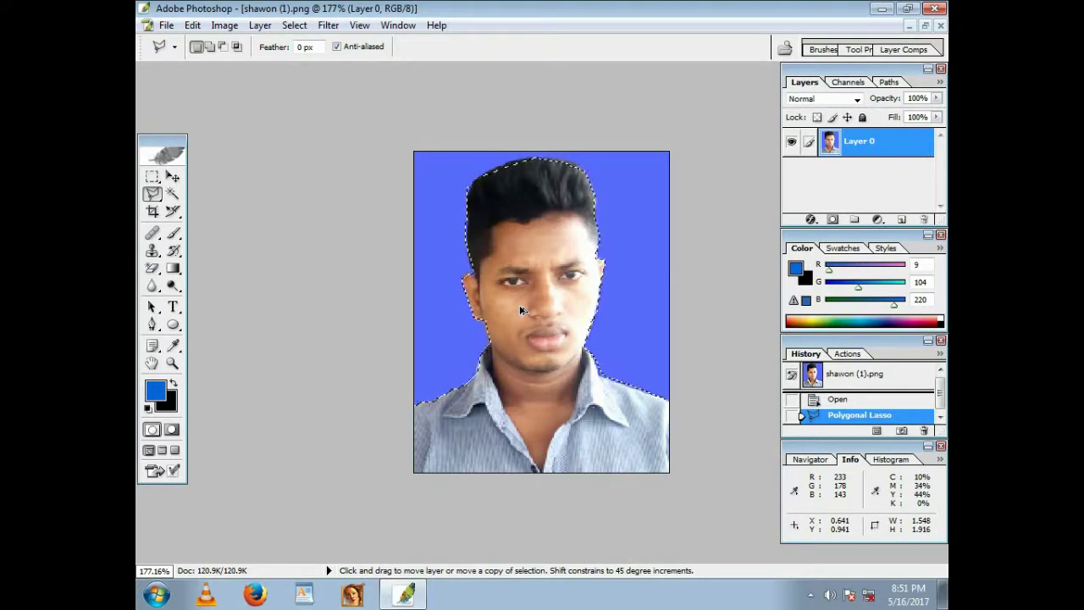
pyautogui.moveTo(521, 311); pyautogui.dragTo(610, 219)
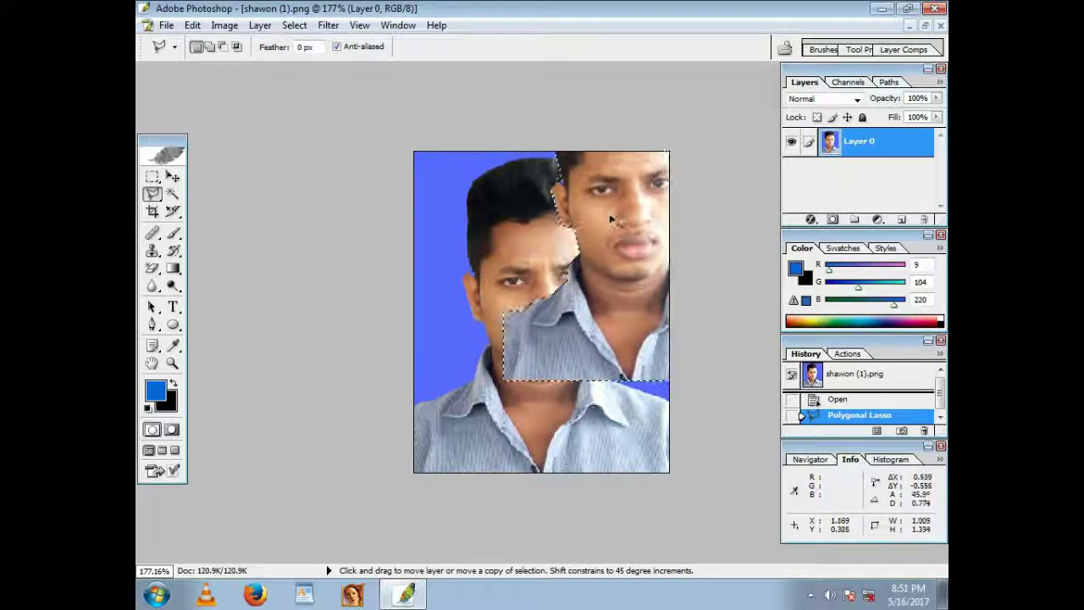
pyautogui.moveTo(610, 220)
pyautogui.mouseDown()
pyautogui.moveTo(695, 286)
pyautogui.moveTo(583, 314)
pyautogui.mouseUp()
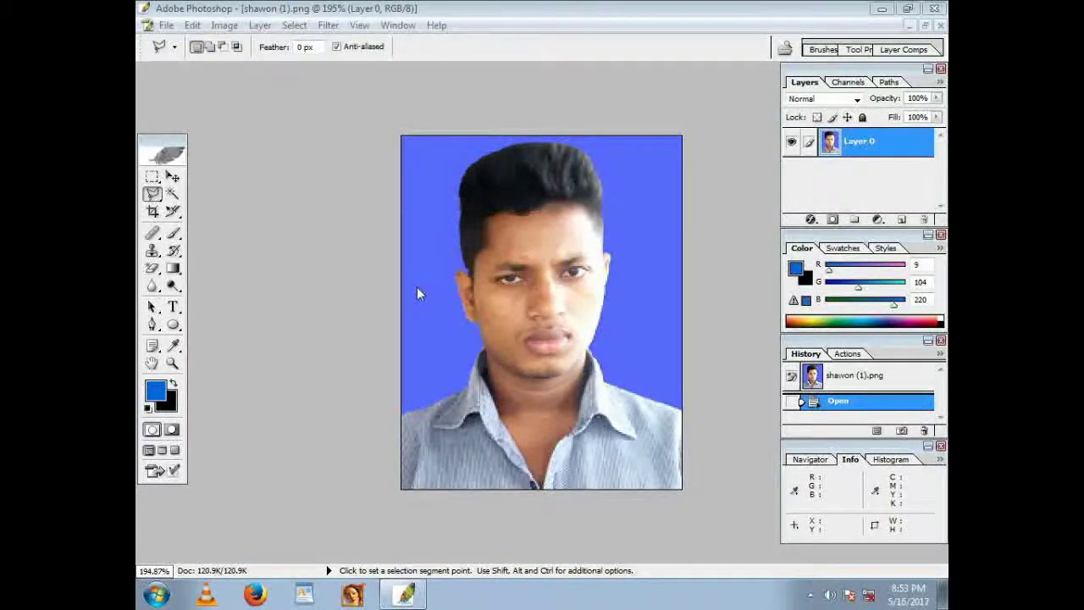
pyautogui.click(940, 26)
# Open shawon (93).jpg from the personal photos folder and maximize it to fit the screen
pyautogui.click(148, 25)
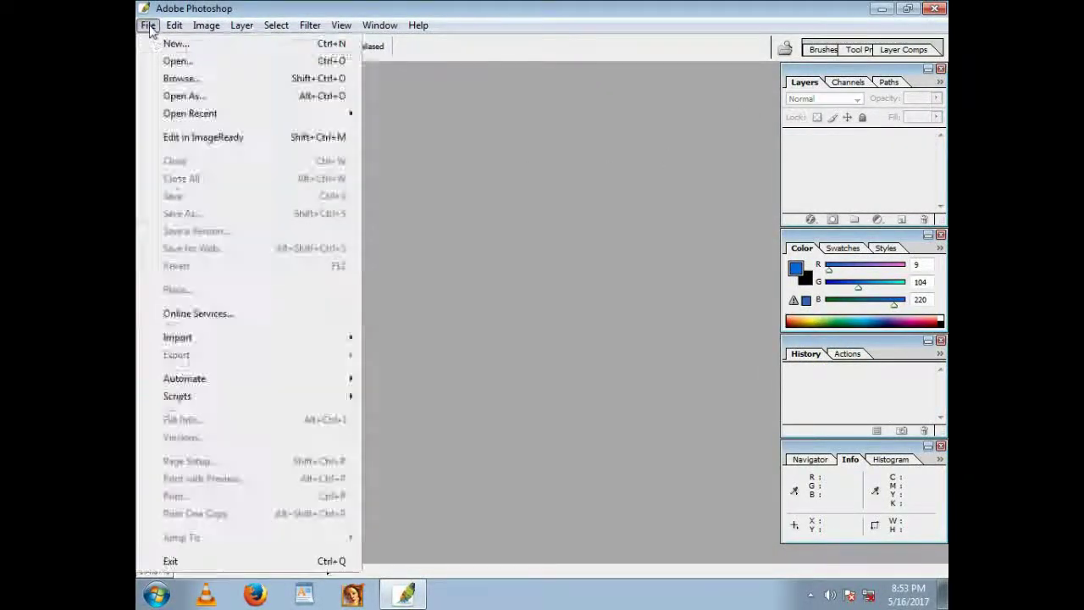
pyautogui.click(178, 61)
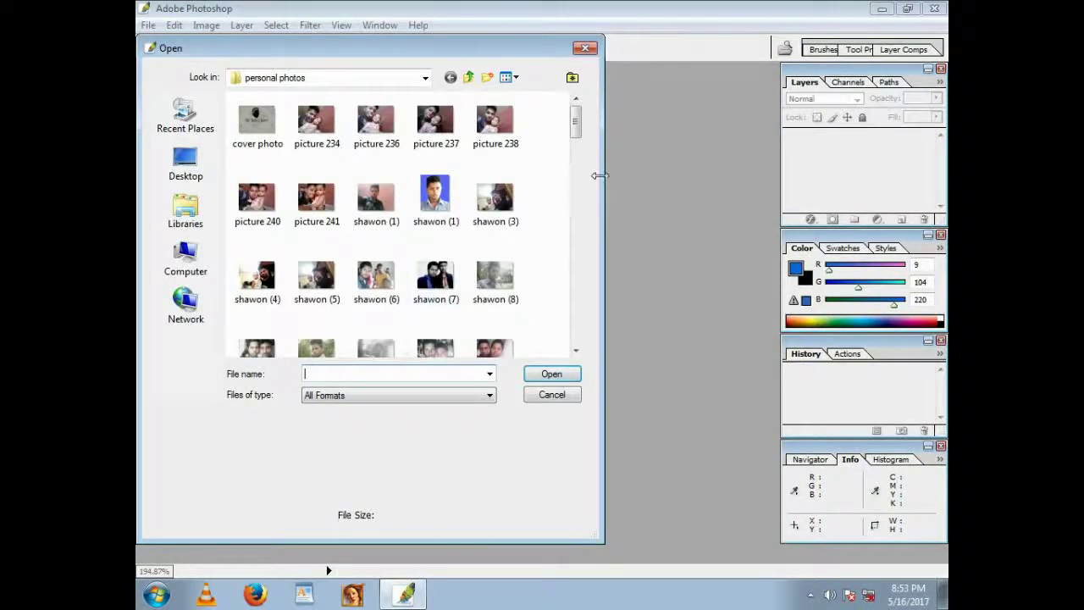
pyautogui.moveTo(575, 122)
pyautogui.mouseDown()
pyautogui.moveTo(575, 352)
pyautogui.moveTo(575, 303)
pyautogui.mouseUp()
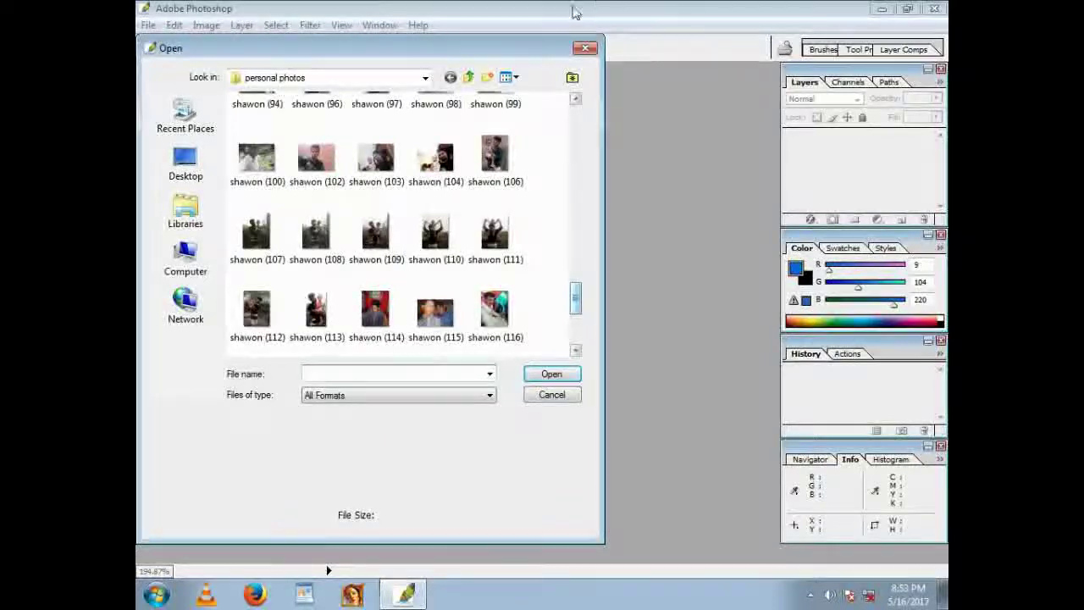
pyautogui.click(581, 52)
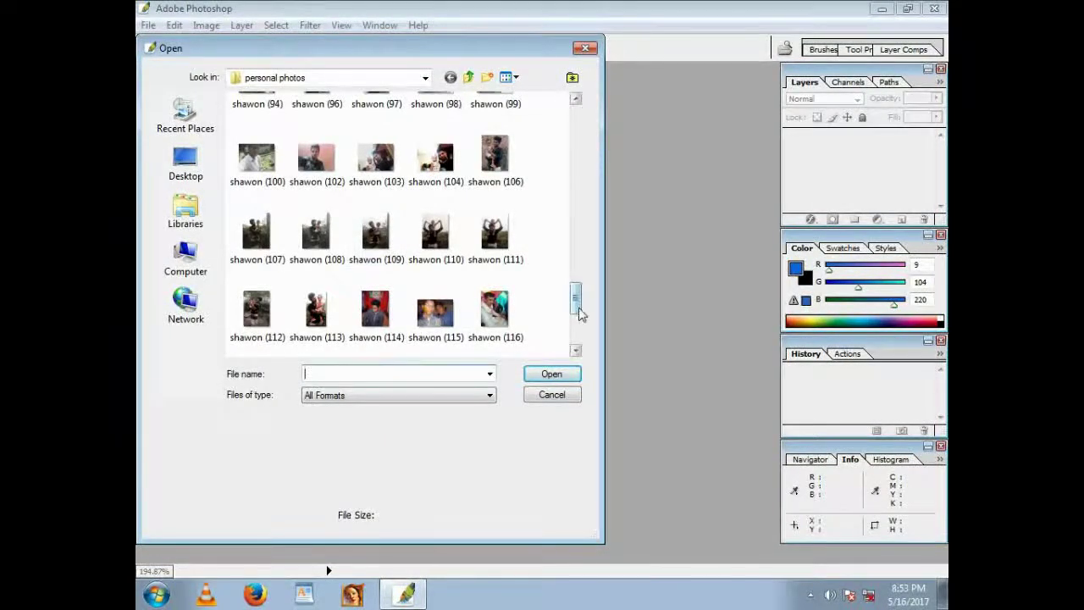
pyautogui.moveTo(575, 307); pyautogui.dragTo(575, 280)
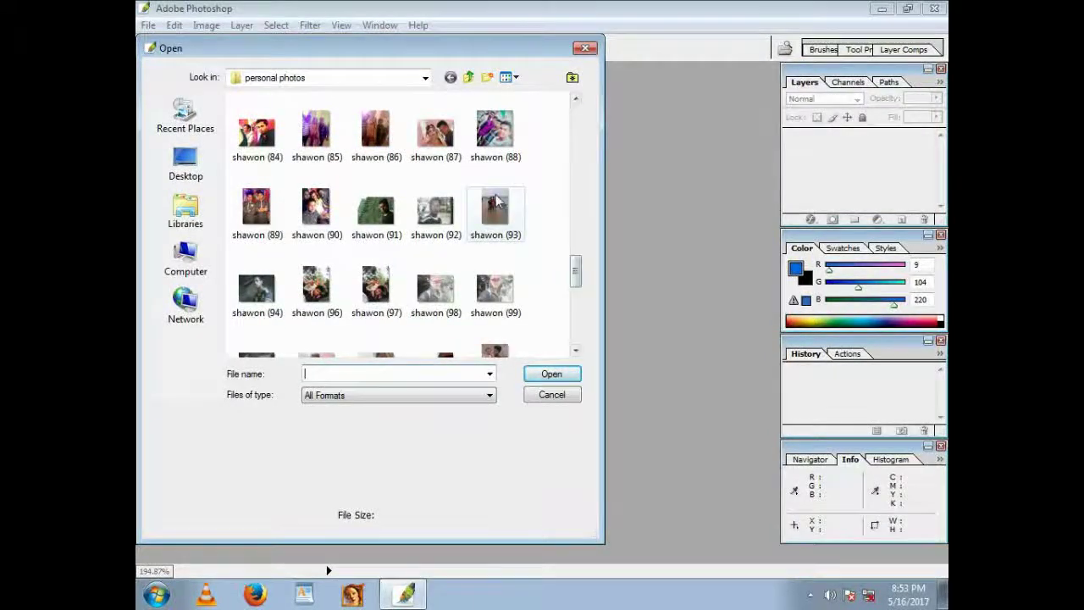
pyautogui.click(495, 212)
pyautogui.click(546, 374)
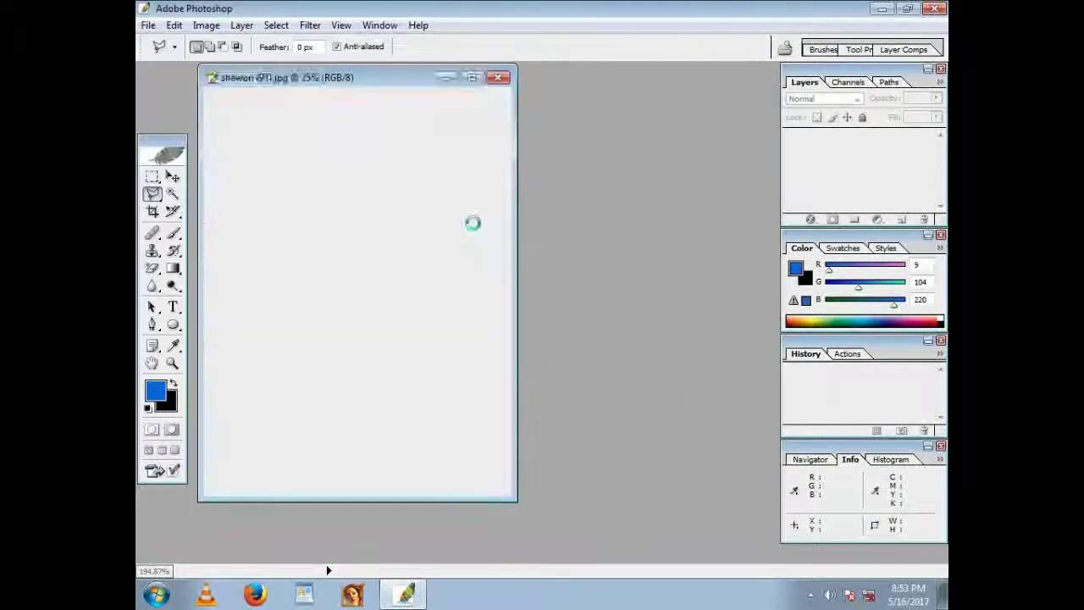
pyautogui.click(472, 78)
pyautogui.hotkey('ctrl', '0')
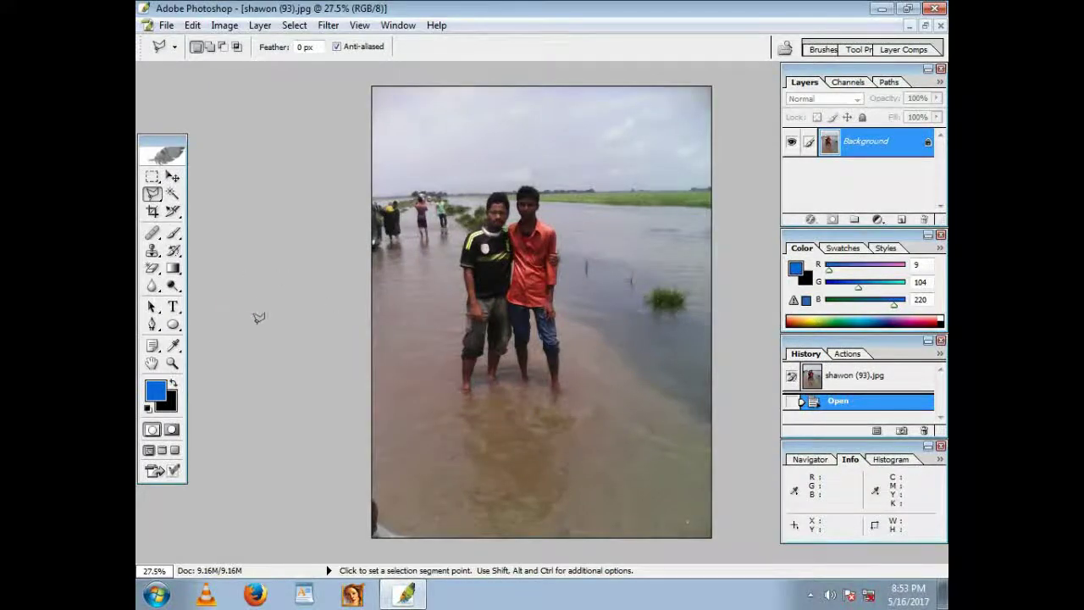
# Pick the Polygonal Lasso from the lasso flyout, then switch to the Pen Tool
pyautogui.click(174, 177)
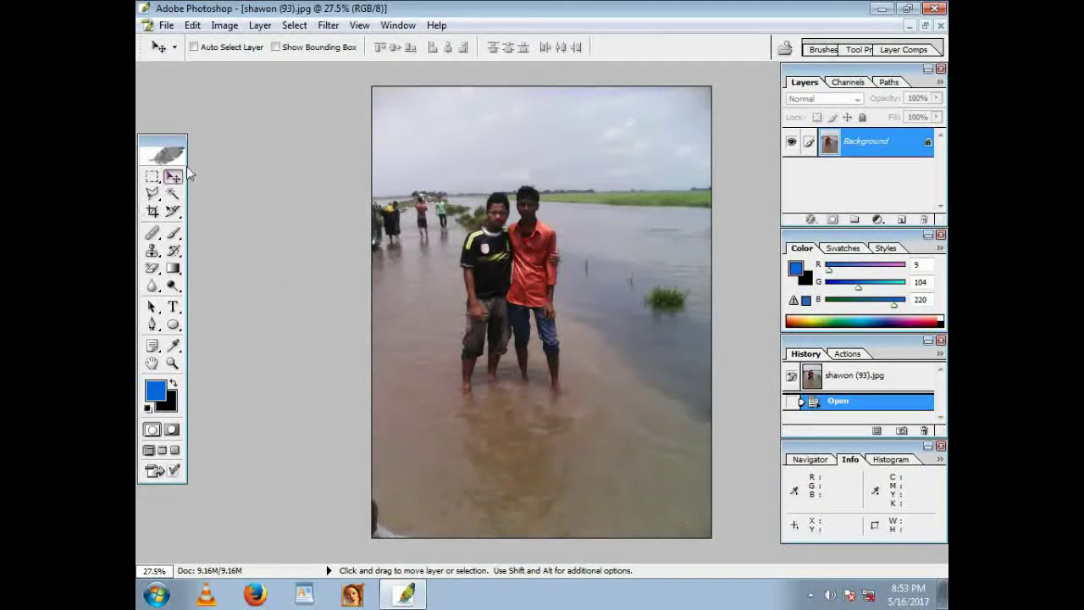
pyautogui.click(152, 194)
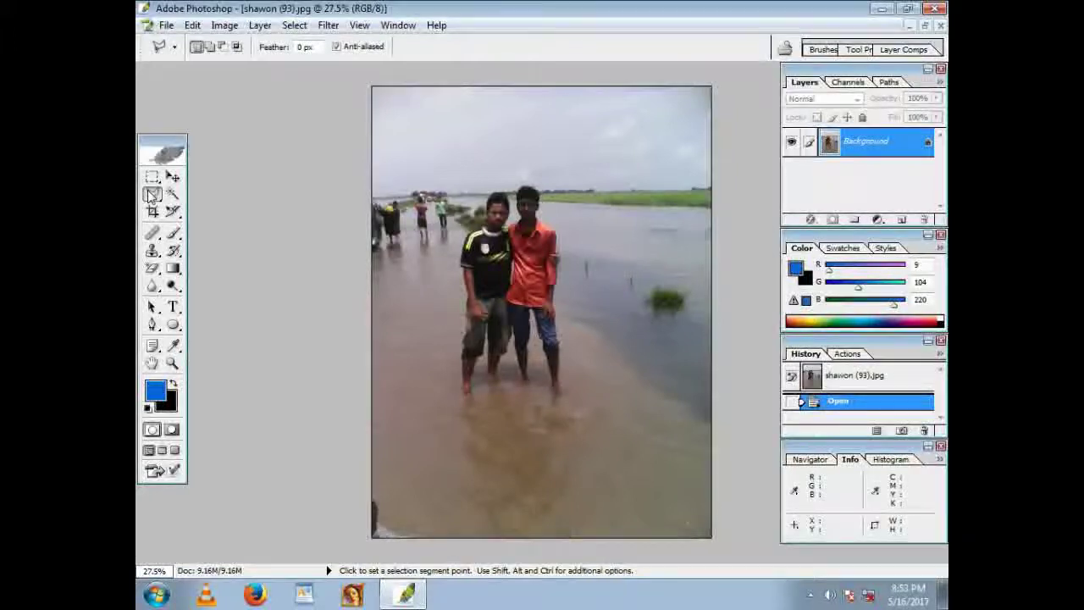
pyautogui.click(150, 194)
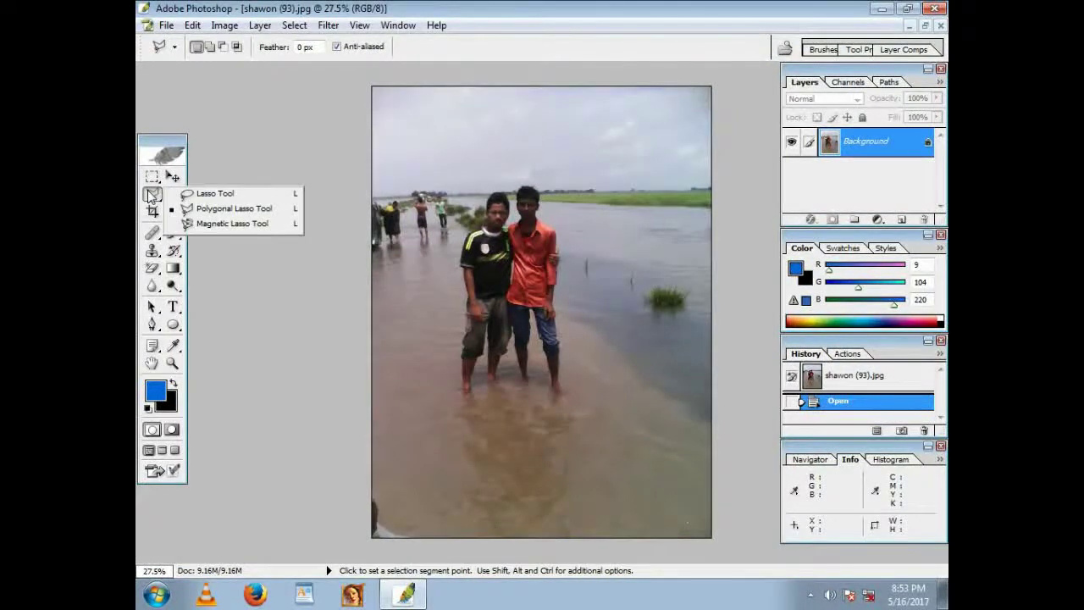
pyautogui.click(190, 209)
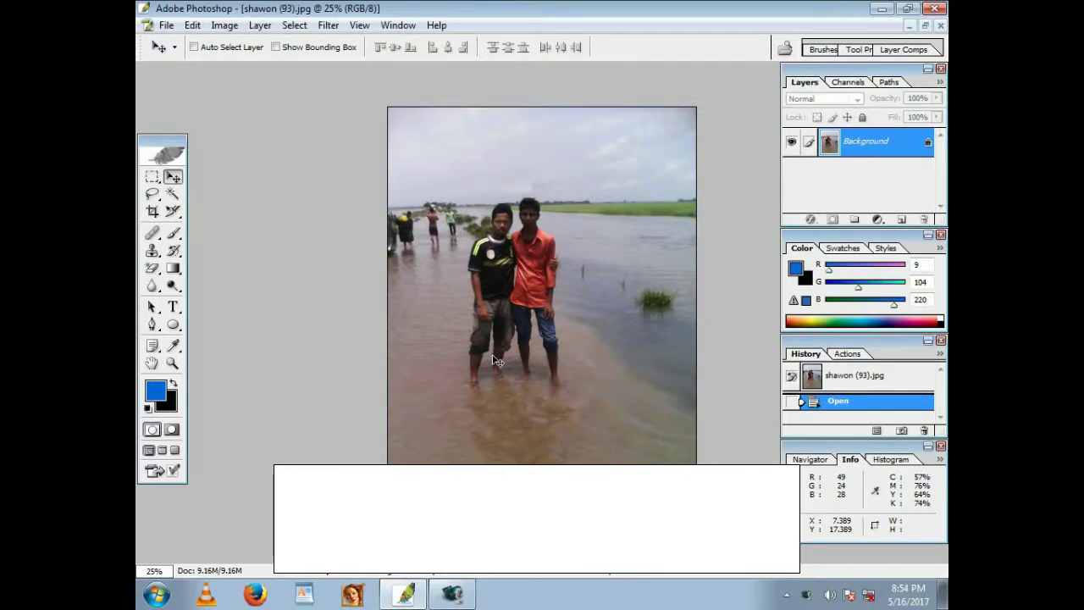
pyautogui.click(149, 327)
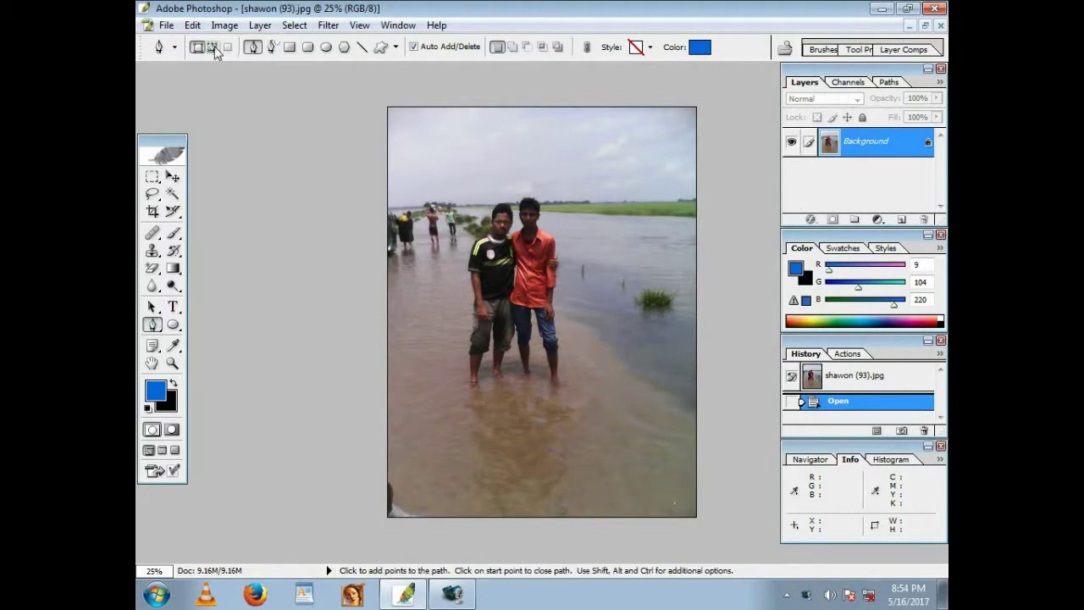
# Set the Pen to Paths mode and trace the left boy from his foot up to his head
pyautogui.click(212, 48)
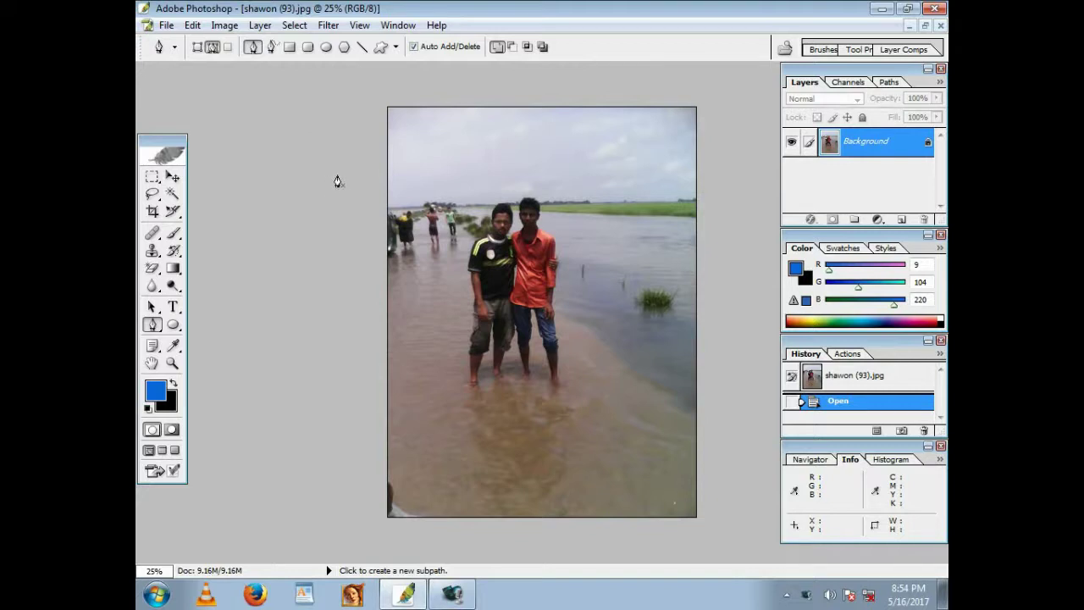
pyautogui.click(469, 379)
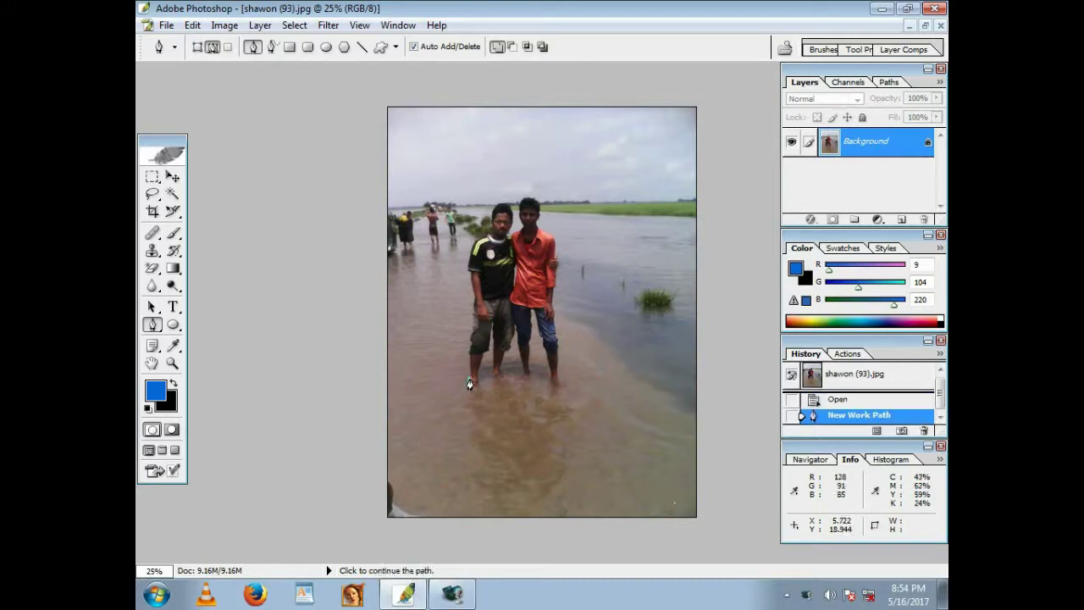
pyautogui.click(470, 336)
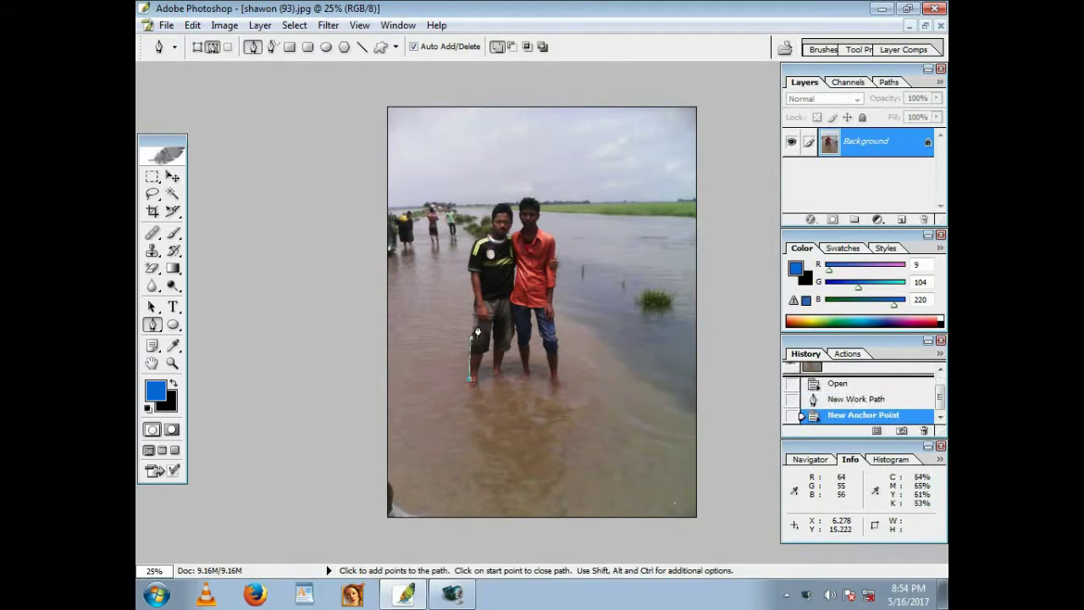
pyautogui.click(473, 321)
pyautogui.click(471, 291)
pyautogui.click(467, 267)
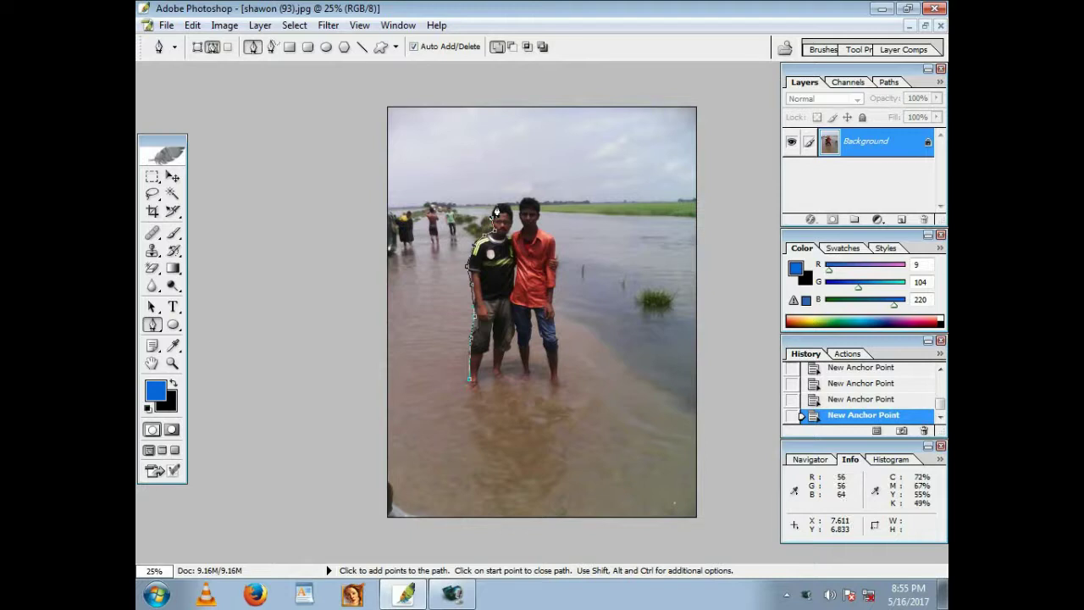
pyautogui.click(503, 206)
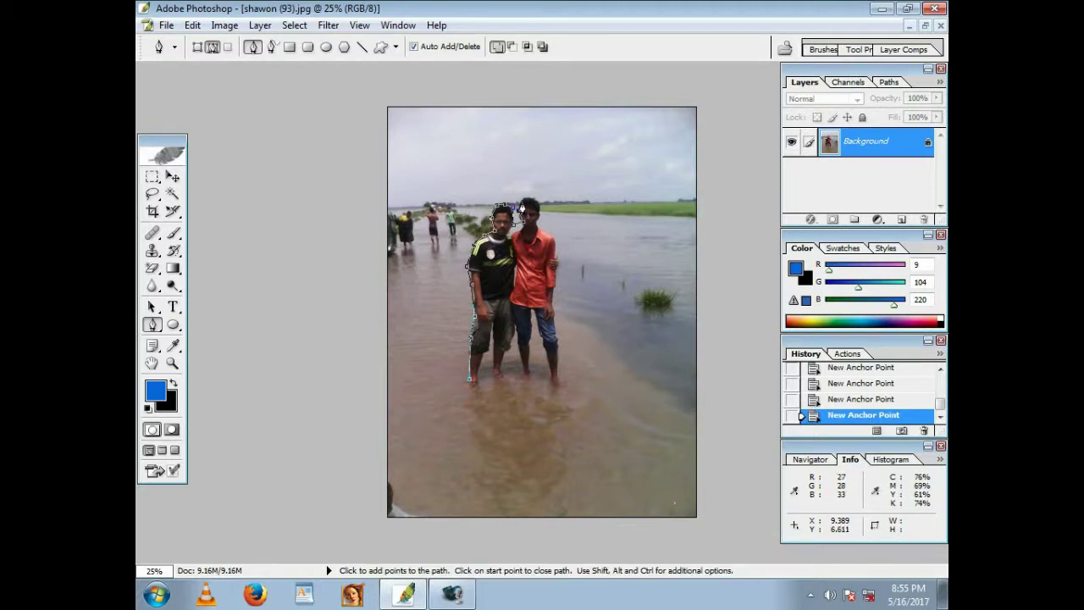
# Continue the path over the second boy, down his leg and along the feet to close it
pyautogui.click(539, 222)
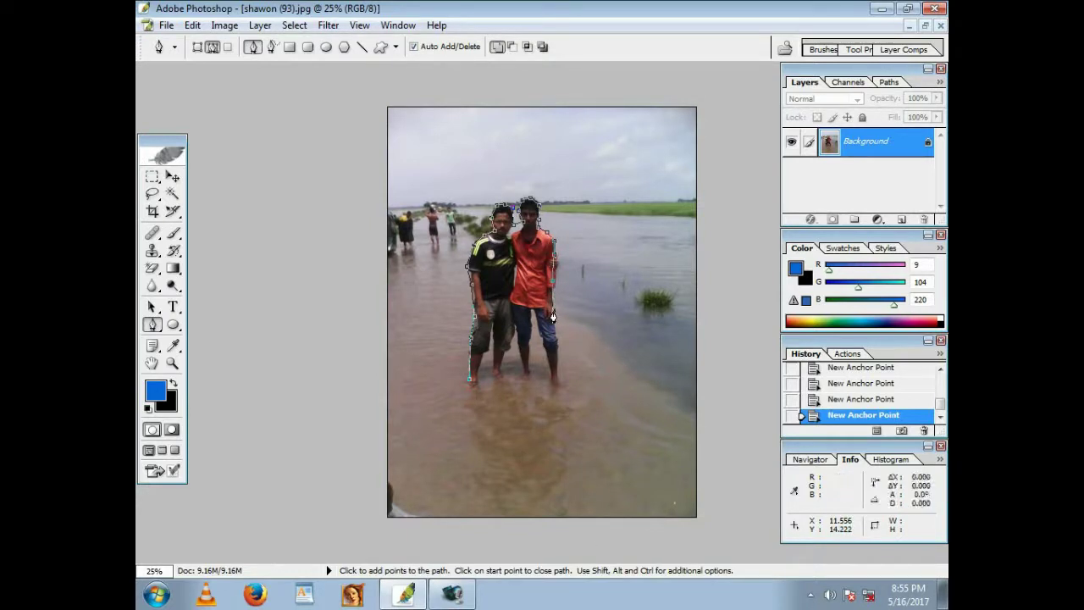
pyautogui.click(554, 341)
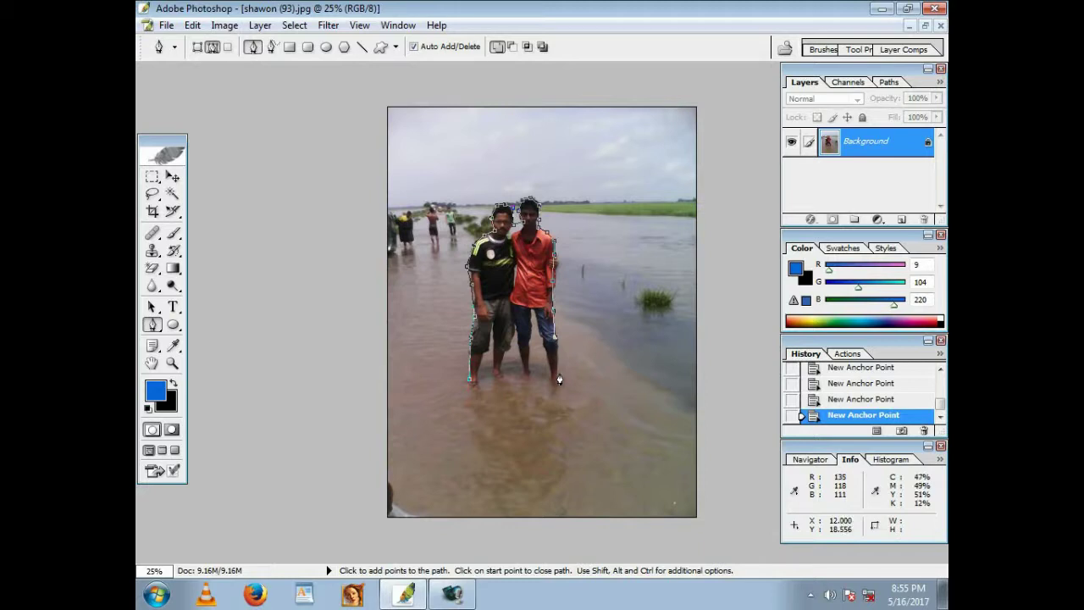
pyautogui.click(558, 382)
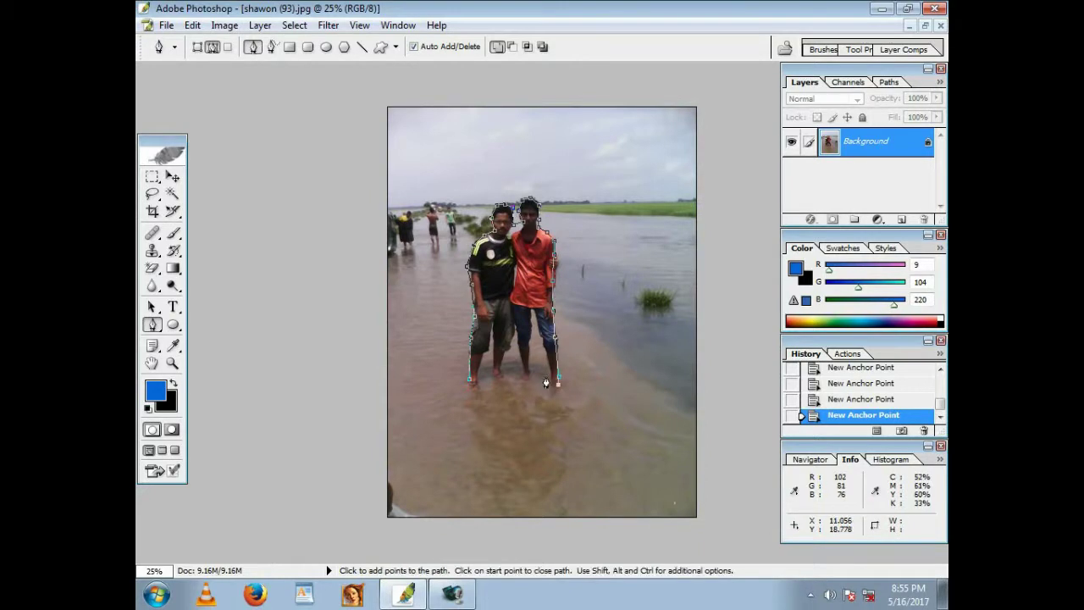
pyautogui.click(547, 377)
pyautogui.click(533, 374)
pyautogui.click(513, 370)
pyautogui.click(494, 377)
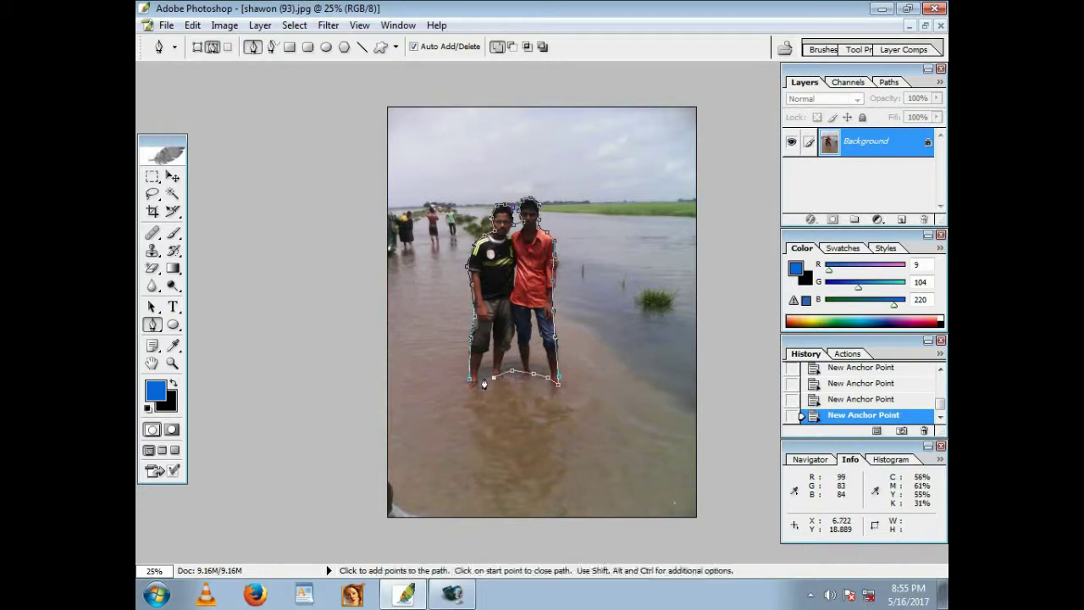
pyautogui.click(469, 382)
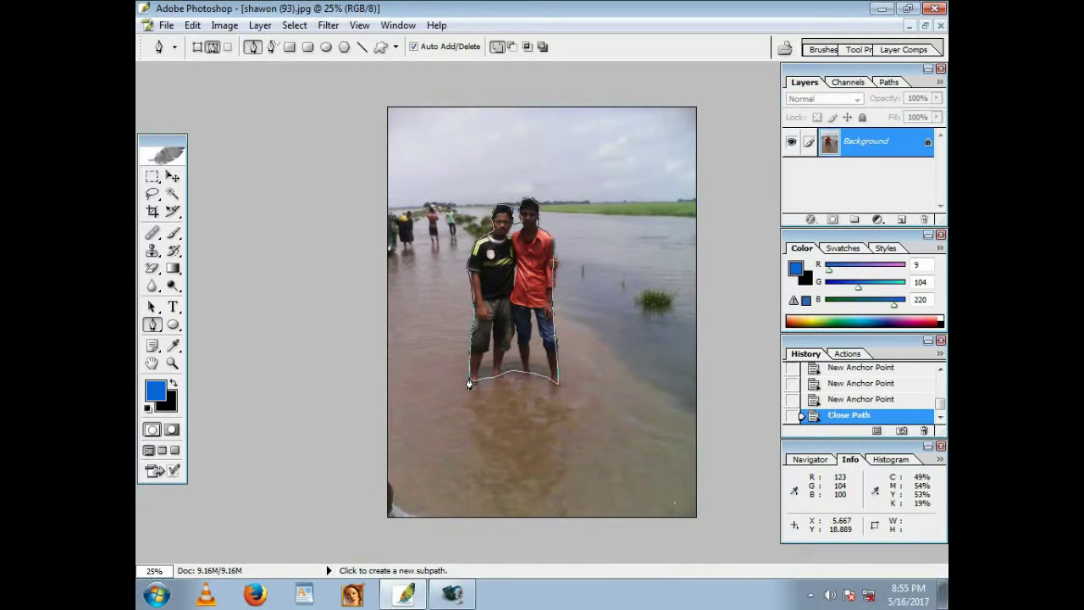
pyautogui.rightClick(505, 348)
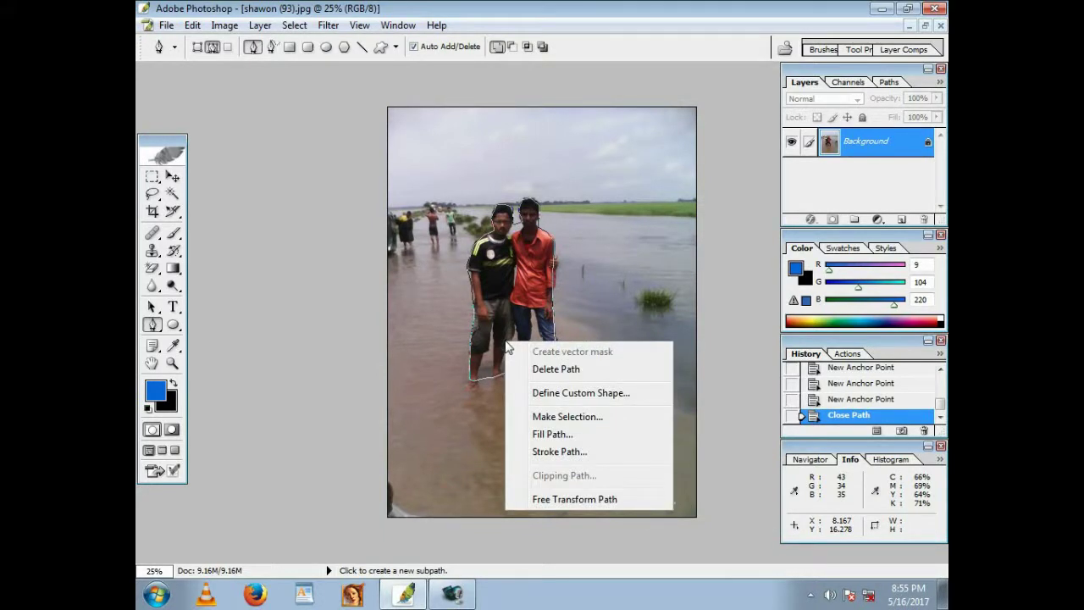
# Convert the closed pen path into a selection around the two boys with Make Selection
pyautogui.click(564, 416)
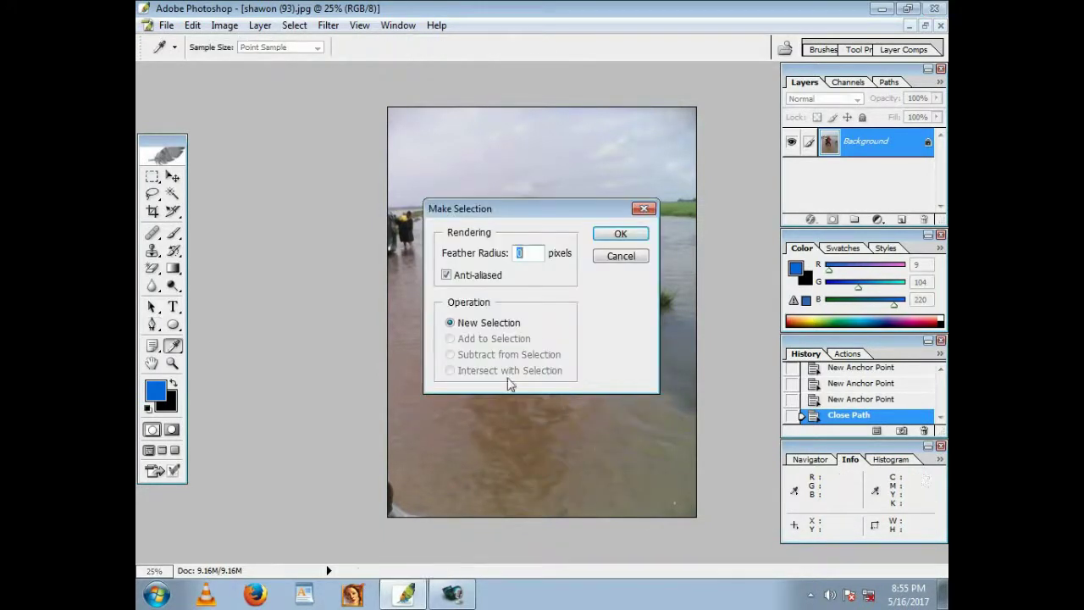
pyautogui.click(621, 233)
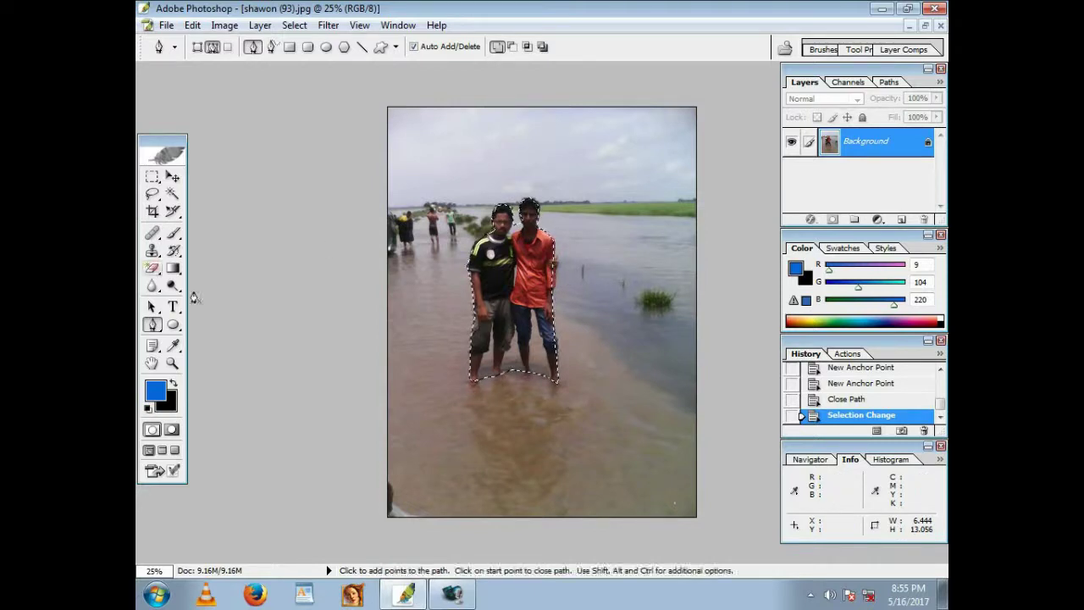
pyautogui.click(328, 24)
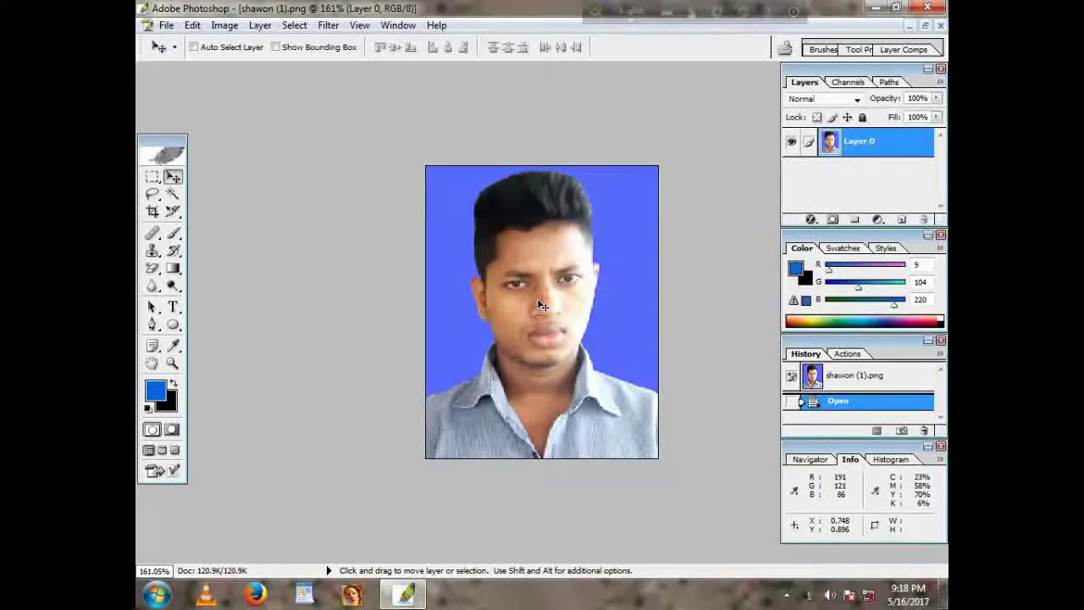
# Choose Image > Adjustments > Curves for the shawon (1).png portrait
pyautogui.click(222, 26)
pyautogui.moveTo(261, 68)
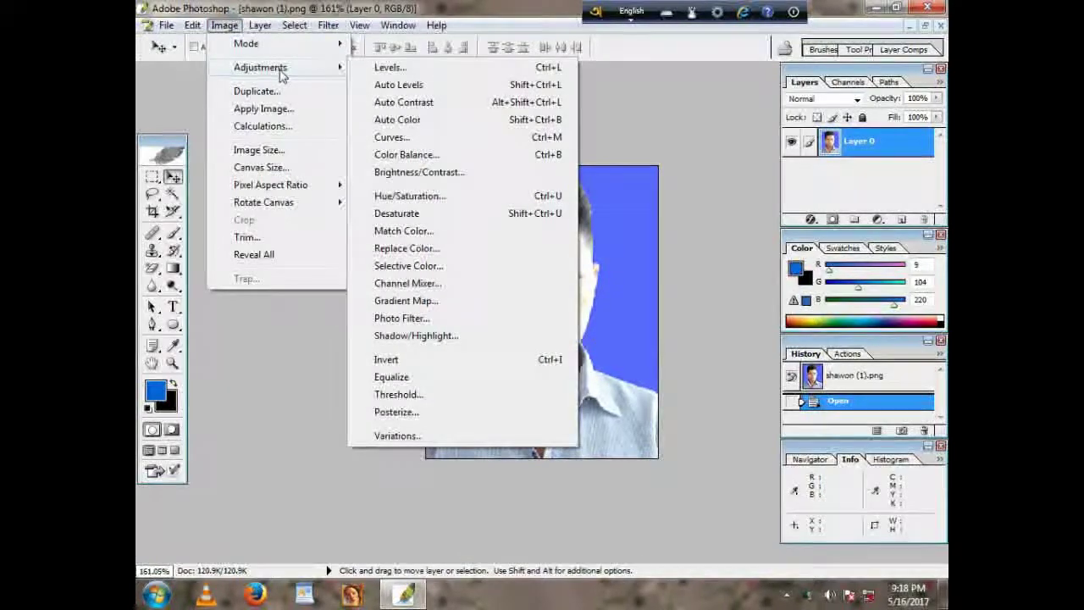
pyautogui.click(392, 137)
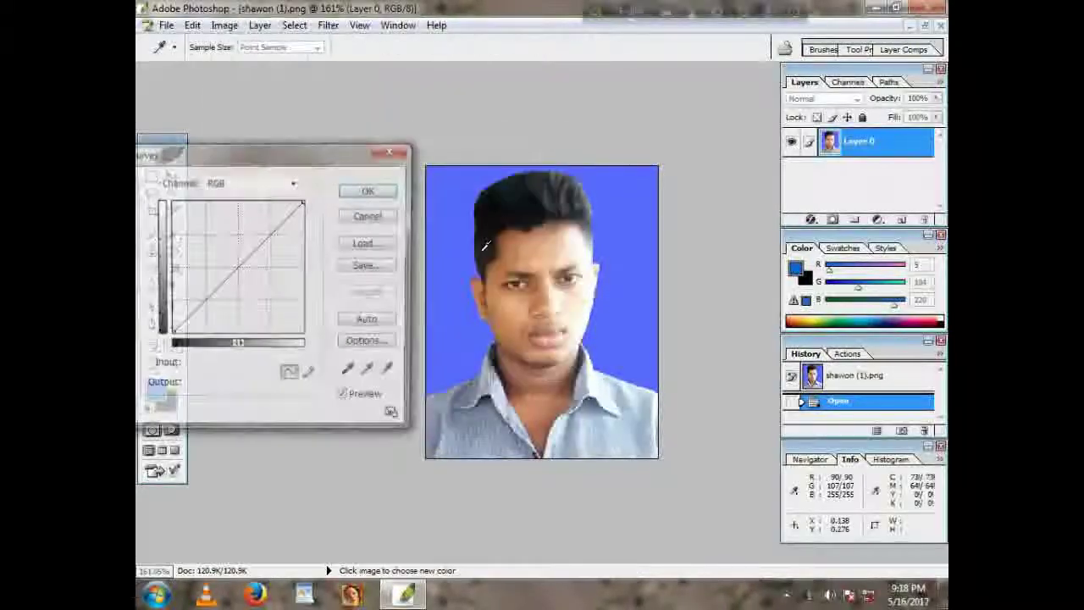
# Pull the RGB curve down to about Input 145 / Output 110 and apply Curves
pyautogui.moveTo(351, 162); pyautogui.dragTo(370, 190)
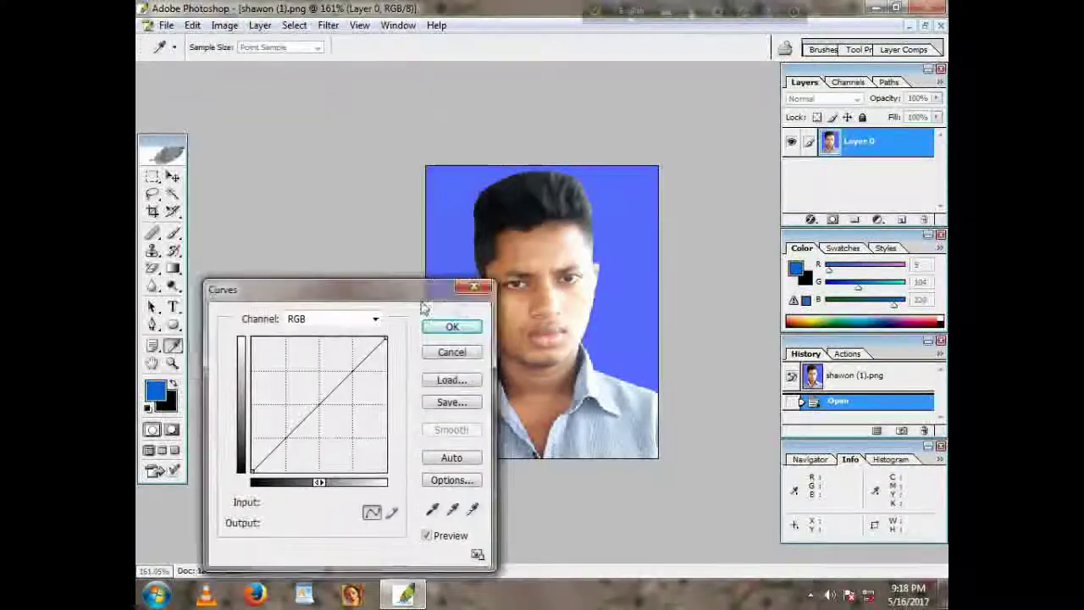
pyautogui.moveTo(258, 288)
pyautogui.mouseDown()
pyautogui.moveTo(269, 294)
pyautogui.moveTo(252, 273)
pyautogui.moveTo(275, 287)
pyautogui.moveTo(262, 283)
pyautogui.moveTo(265, 305)
pyautogui.mouseUp()
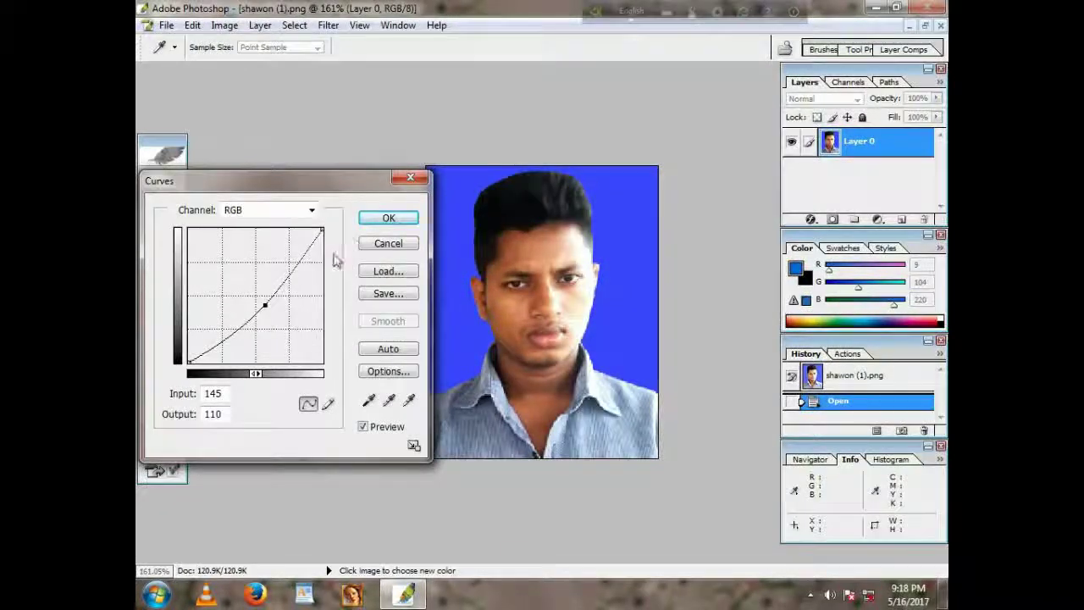
pyautogui.click(388, 220)
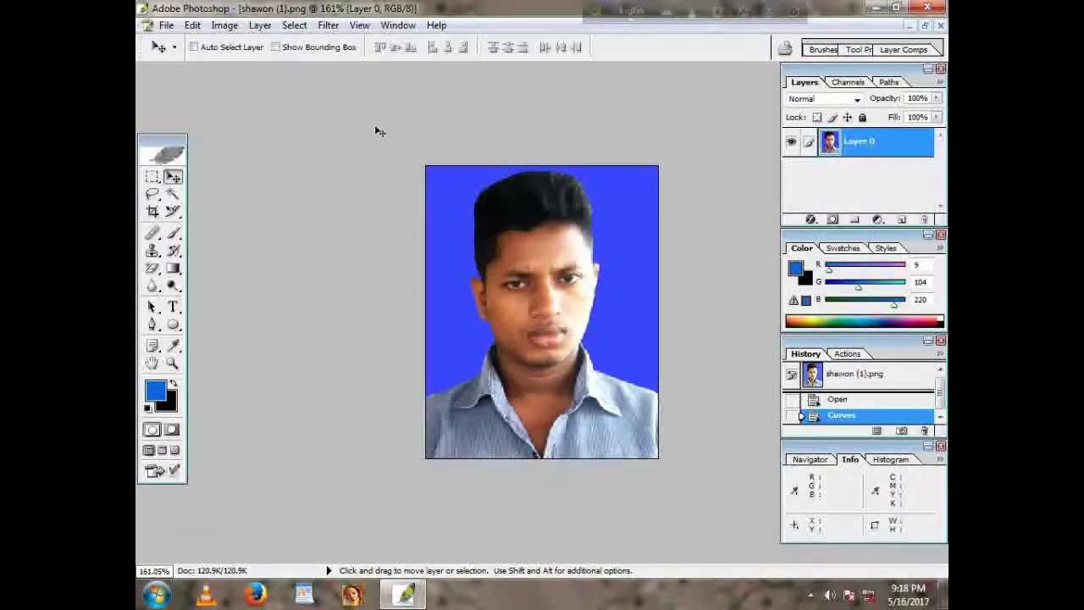
# Open the Color Balance dialog and move it clear of the portrait
pyautogui.click(224, 25)
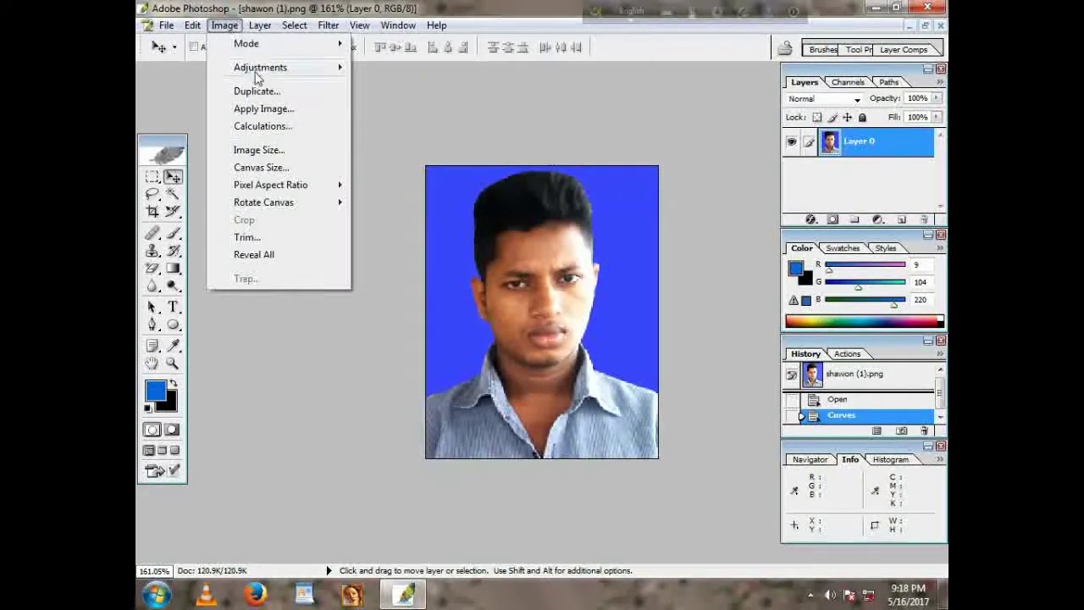
pyautogui.moveTo(260, 67)
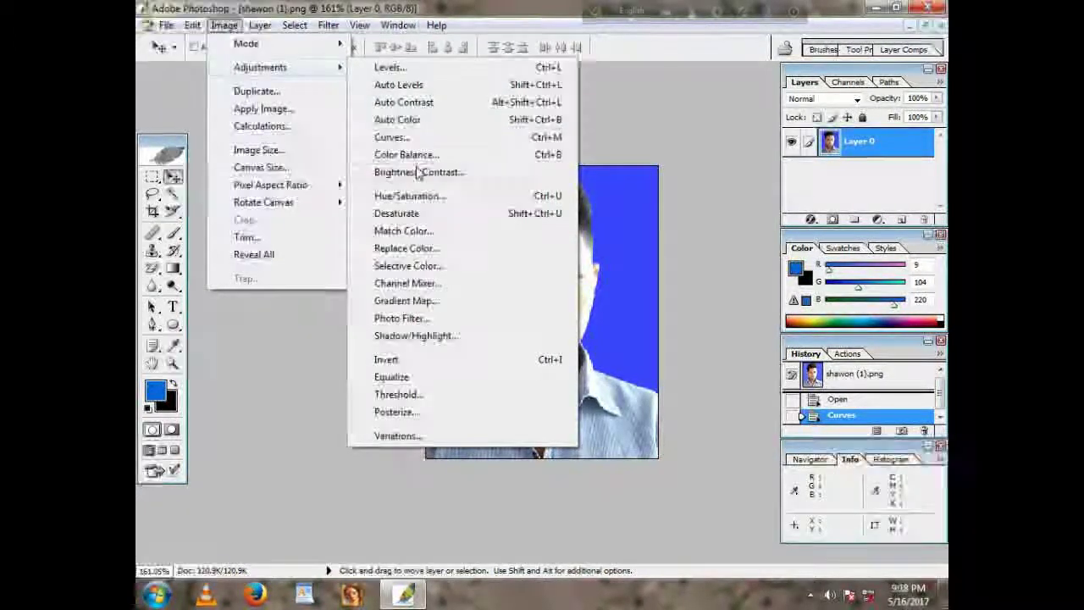
pyautogui.click(413, 155)
pyautogui.moveTo(333, 288); pyautogui.dragTo(325, 181)
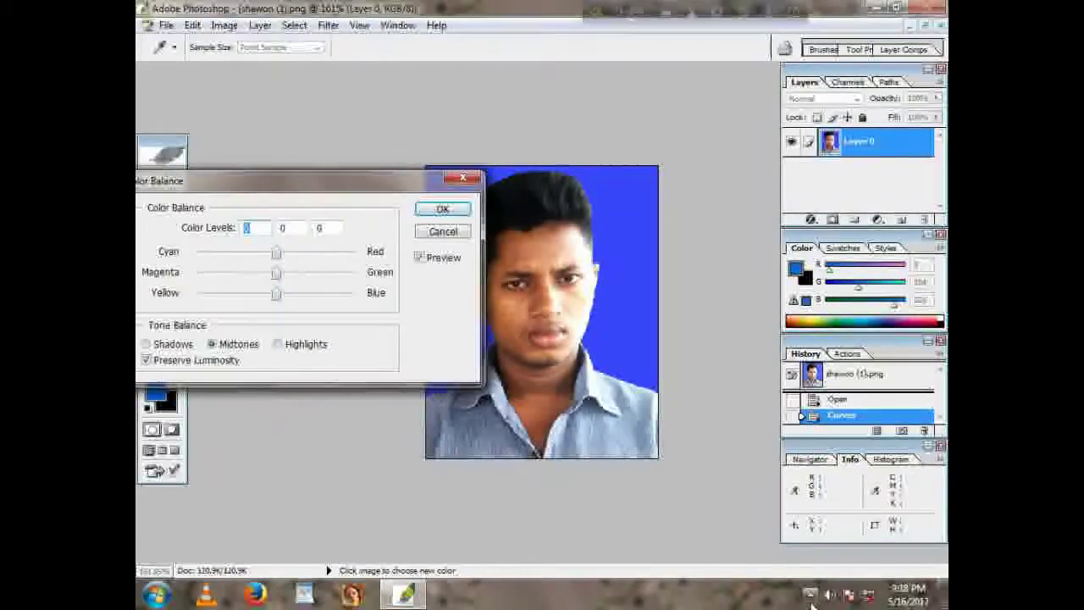
pyautogui.rightClick(783, 598)
pyautogui.click(712, 586)
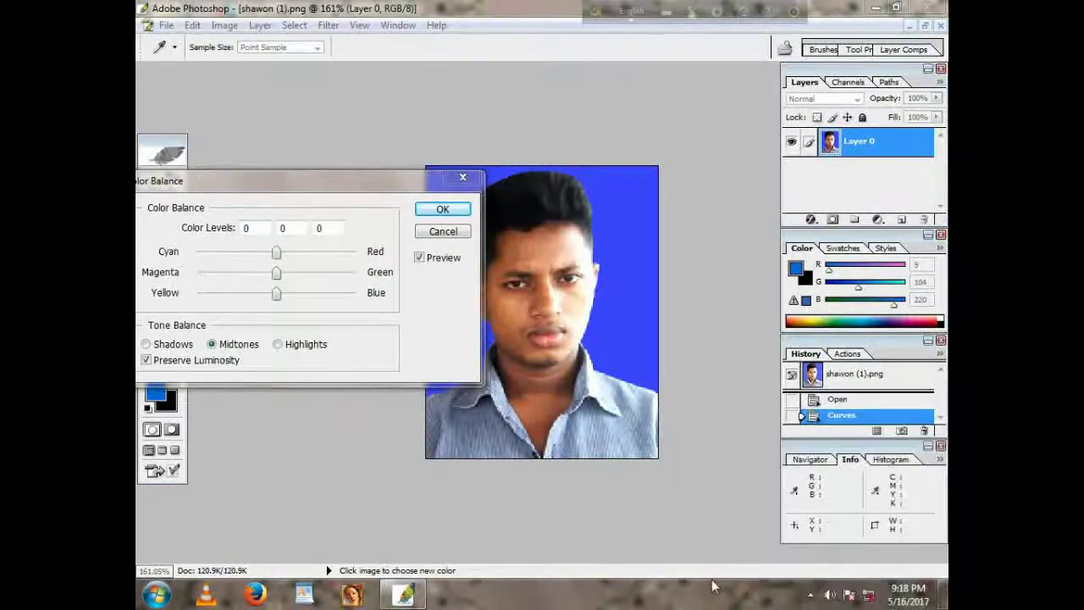
pyautogui.click(811, 595)
pyautogui.rightClick(812, 519)
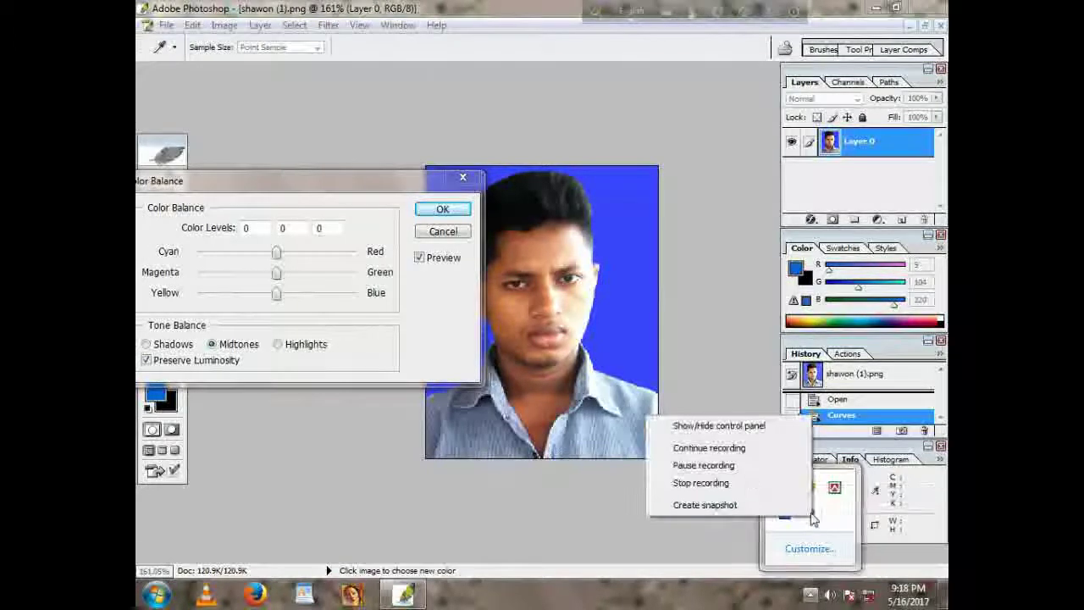
pyautogui.click(720, 449)
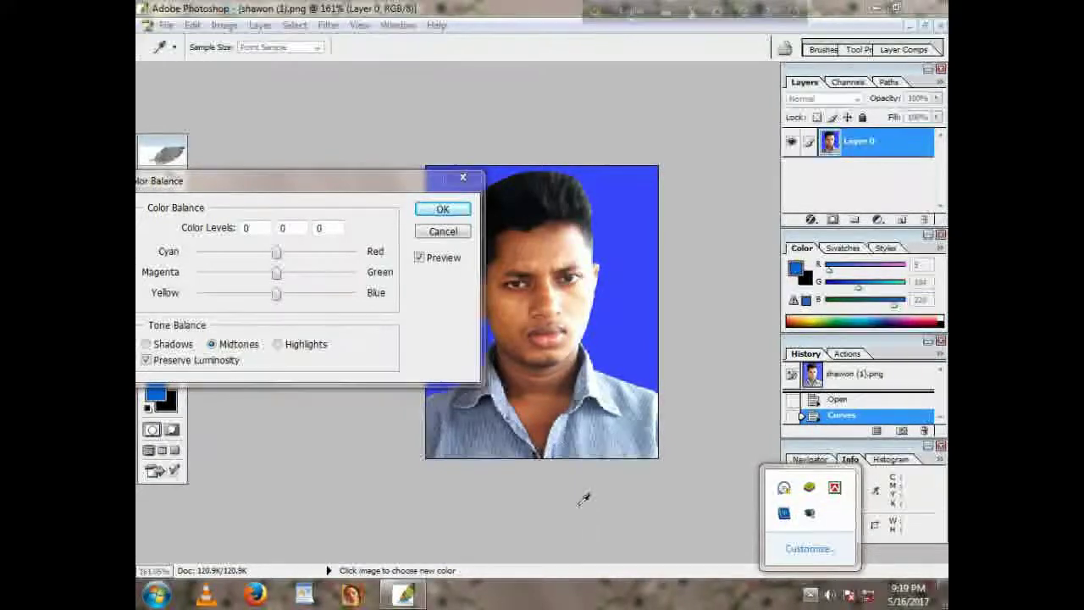
# With Preview on, set the midtones' Cyan–Red slider to +48 and apply Color Balance
pyautogui.click(277, 253)
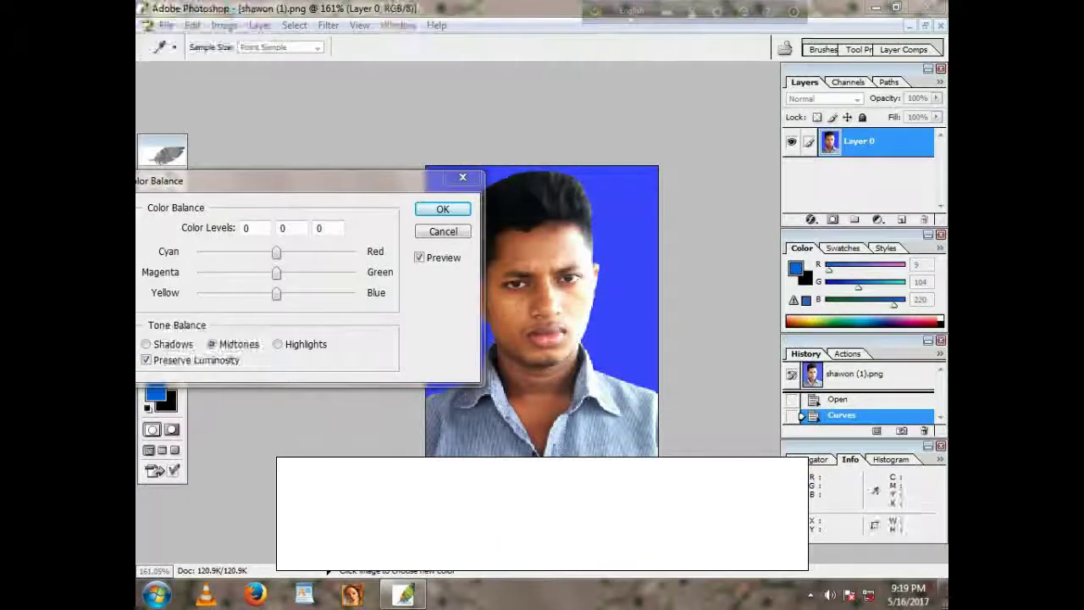
pyautogui.click(416, 257)
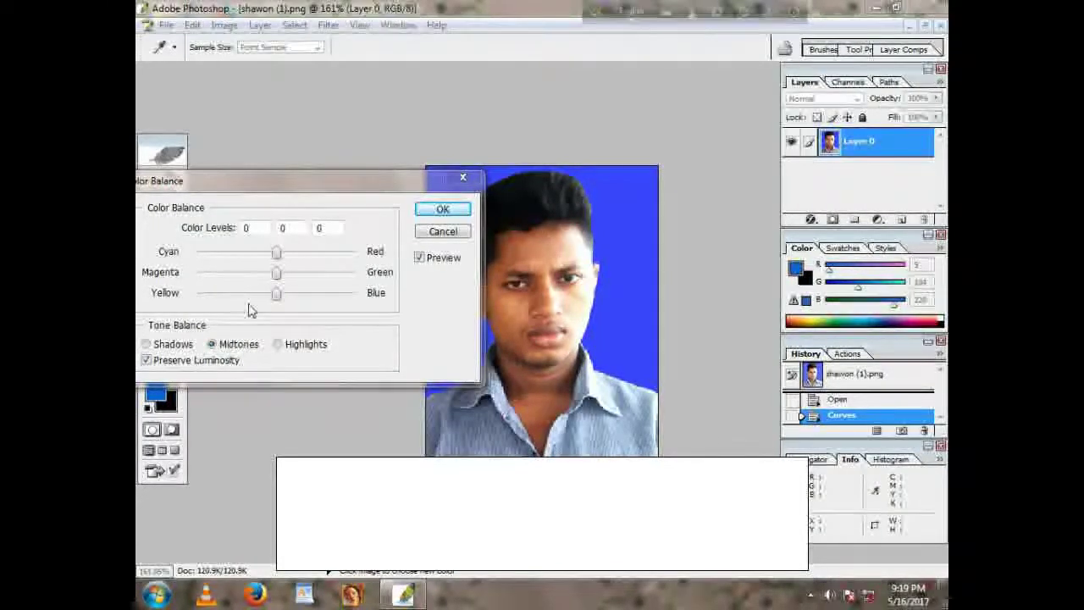
pyautogui.click(277, 254)
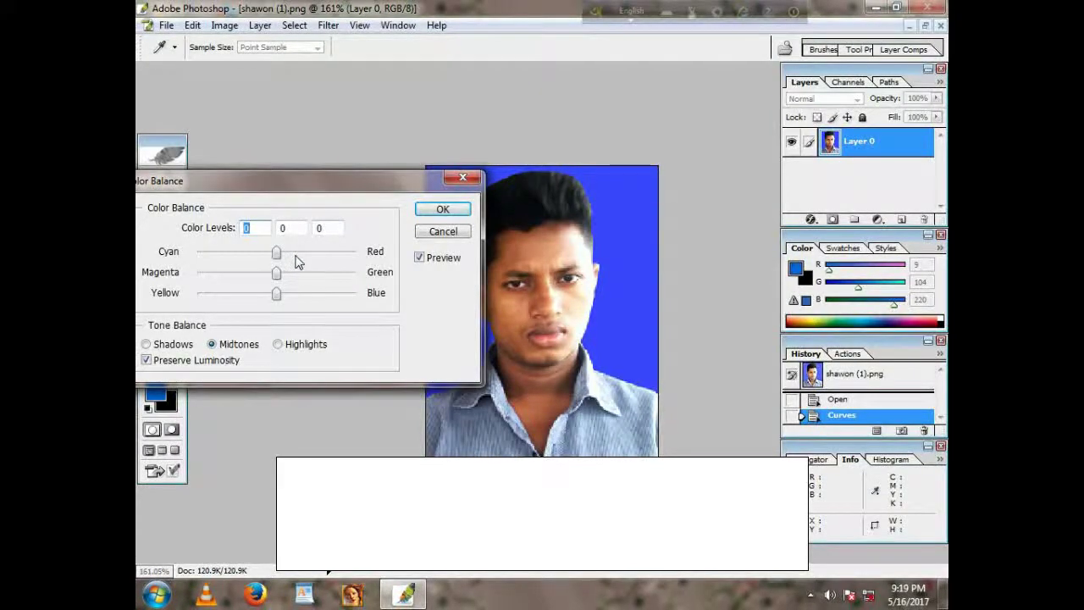
pyautogui.moveTo(276, 253)
pyautogui.mouseDown()
pyautogui.moveTo(306, 252)
pyautogui.moveTo(261, 254)
pyautogui.moveTo(277, 257)
pyautogui.moveTo(259, 274)
pyautogui.moveTo(312, 274)
pyautogui.moveTo(281, 287)
pyautogui.moveTo(298, 294)
pyautogui.moveTo(262, 297)
pyautogui.moveTo(264, 310)
pyautogui.mouseUp()
pyautogui.click(442, 209)
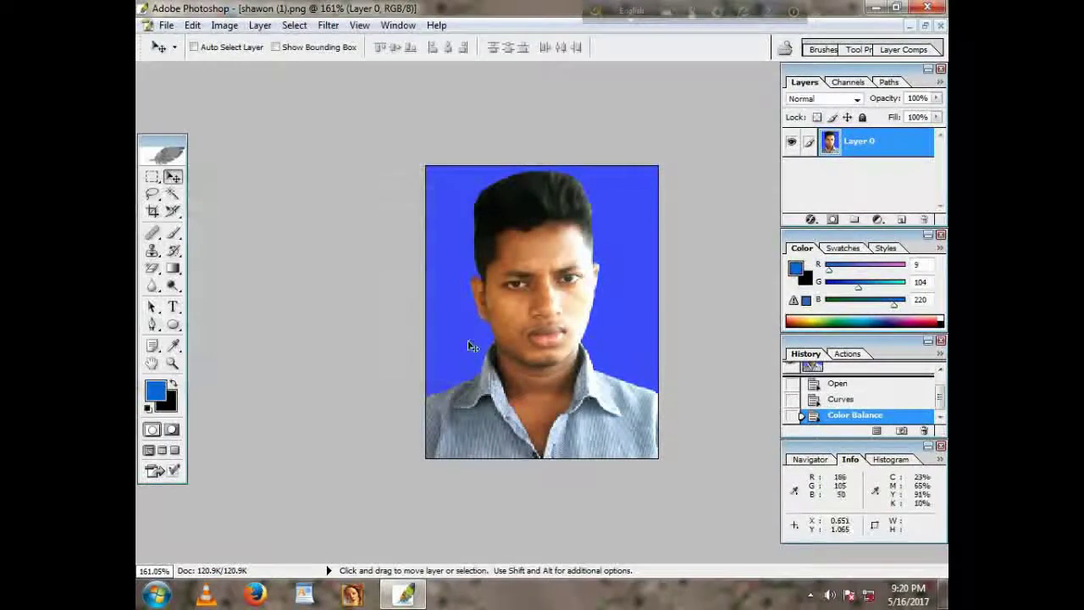
# Apply Levels (Ctrl+L) on the Red channel with the output black level raised to 19
pyautogui.scroll(1, 474, 343)
pyautogui.scroll(1, 496, 315)
pyautogui.scroll(1, 491, 285)
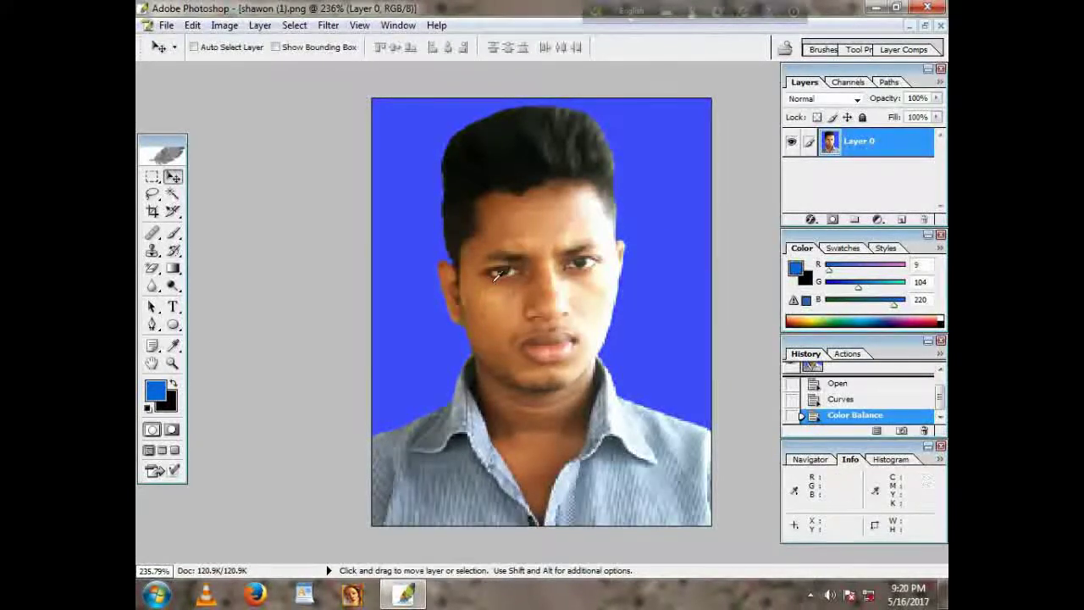
pyautogui.hotkey('ctrl', 'l')
pyautogui.moveTo(714, 254); pyautogui.dragTo(395, 317)
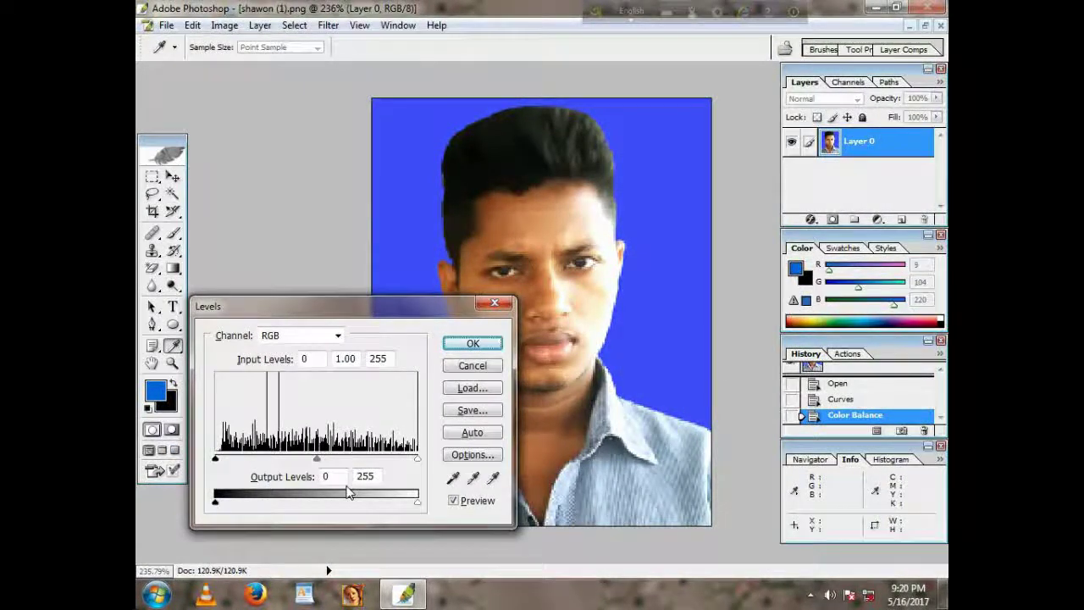
pyautogui.click(338, 335)
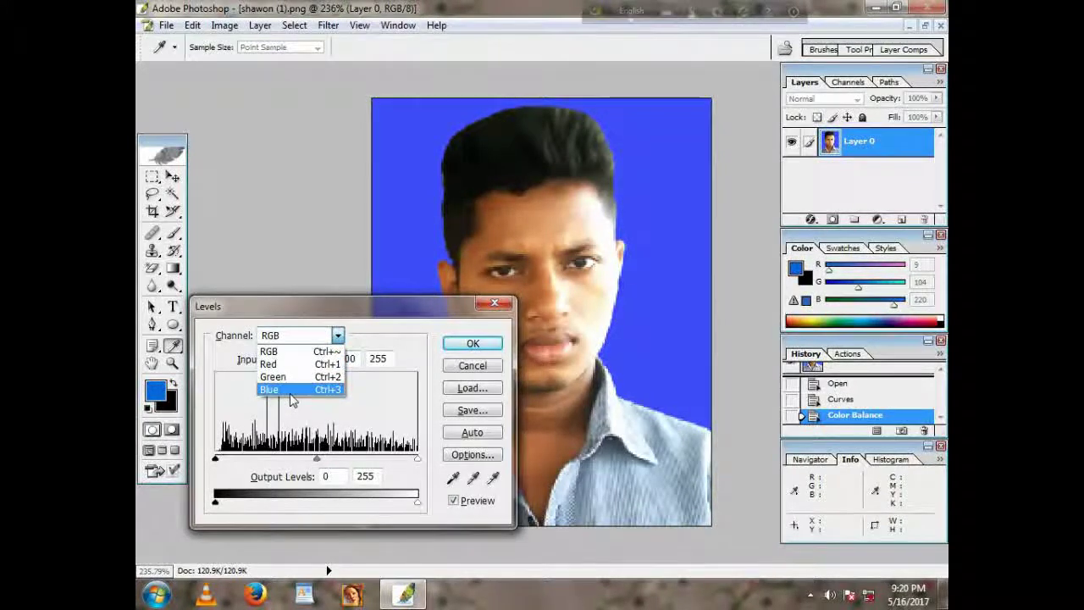
pyautogui.click(322, 363)
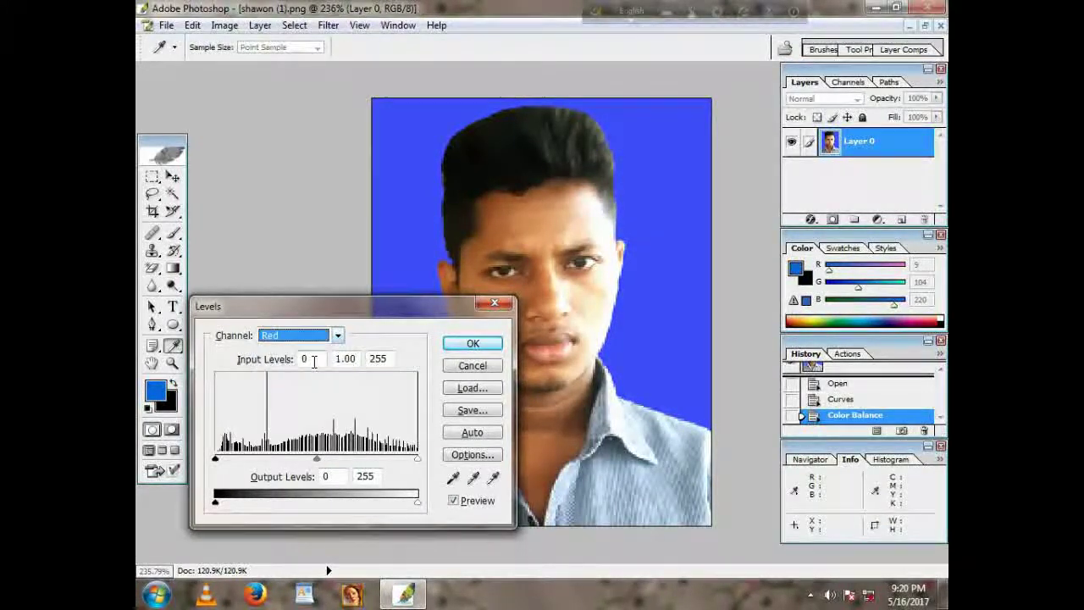
pyautogui.moveTo(215, 501)
pyautogui.mouseDown()
pyautogui.moveTo(253, 505)
pyautogui.moveTo(214, 508)
pyautogui.mouseUp()
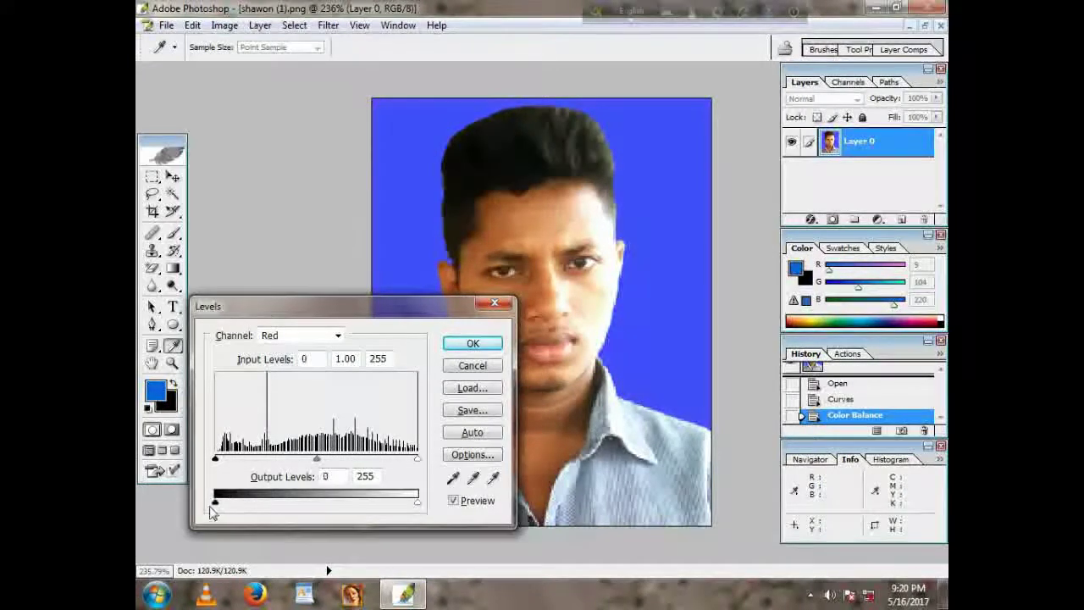
pyautogui.moveTo(416, 504)
pyautogui.mouseDown()
pyautogui.moveTo(358, 503)
pyautogui.moveTo(424, 508)
pyautogui.mouseUp()
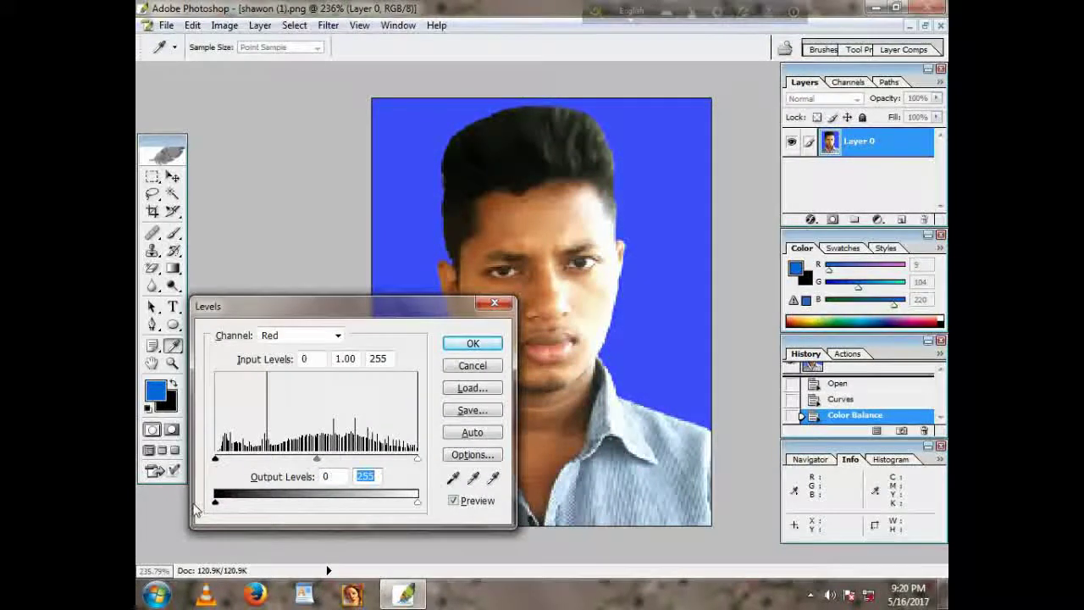
pyautogui.moveTo(217, 507); pyautogui.dragTo(230, 508)
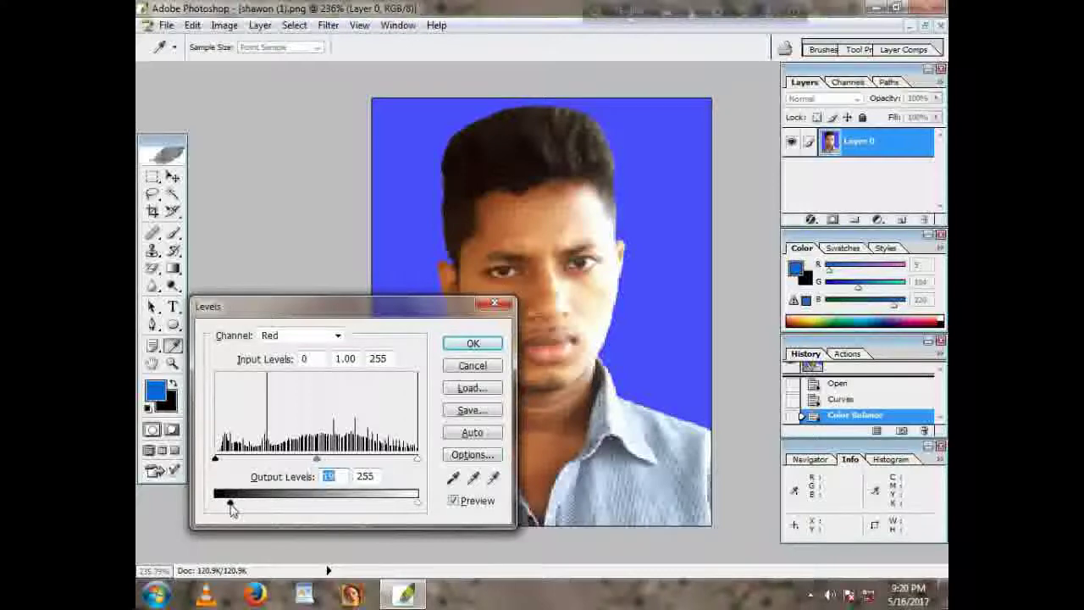
pyautogui.click(473, 343)
# Apply Image > Adjustments > Auto Color to the portrait and zoom back in to 236%
pyautogui.press('v')
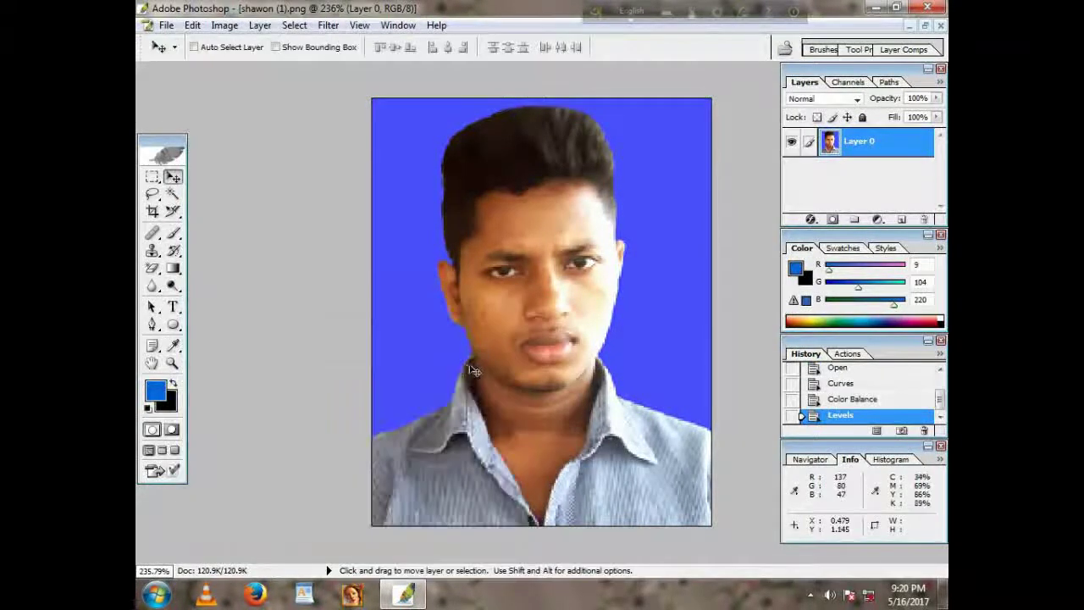
pyautogui.scroll(-1, 542, 305)
pyautogui.scroll(-1, 563, 309)
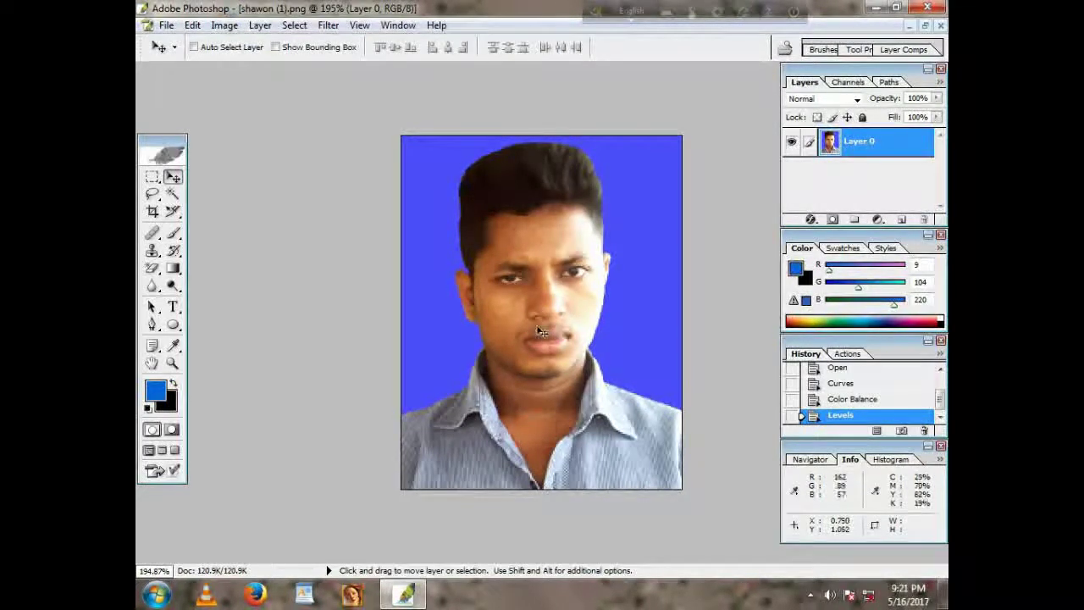
pyautogui.click(225, 28)
pyautogui.moveTo(260, 67)
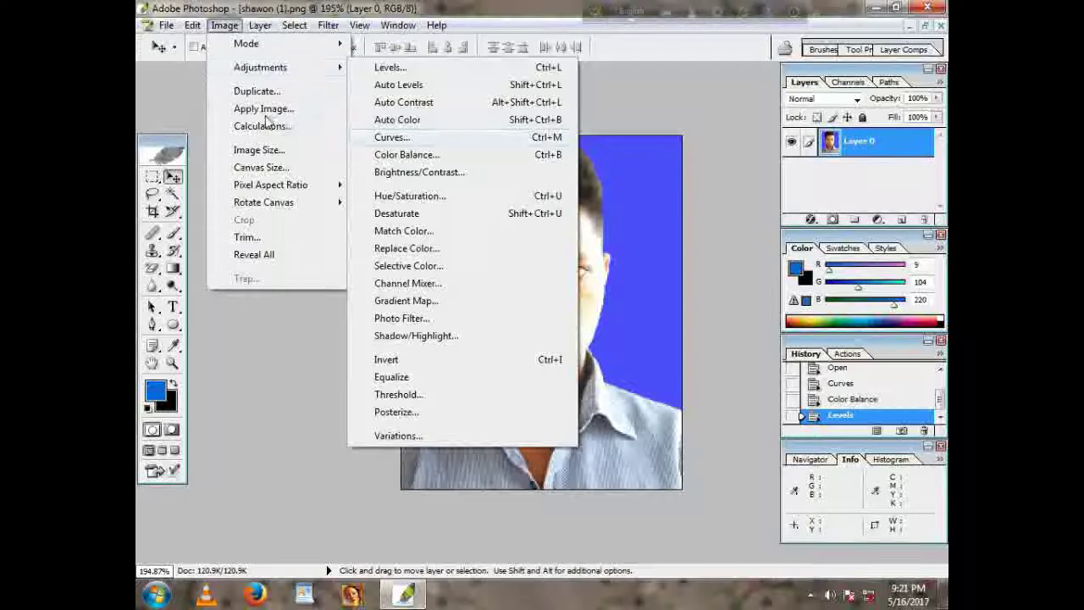
pyautogui.click(726, 349)
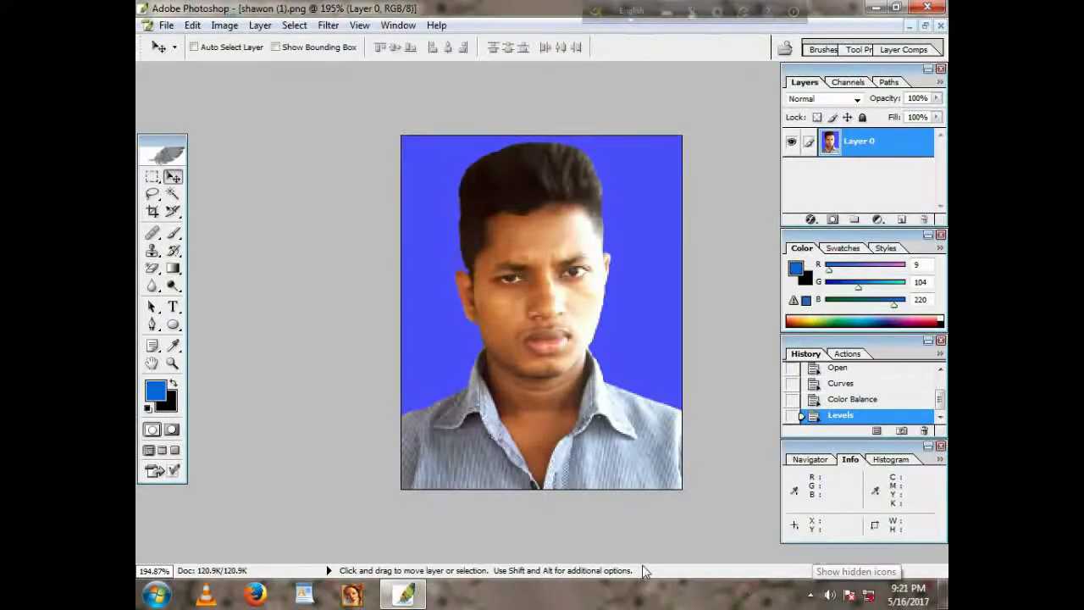
pyautogui.click(224, 26)
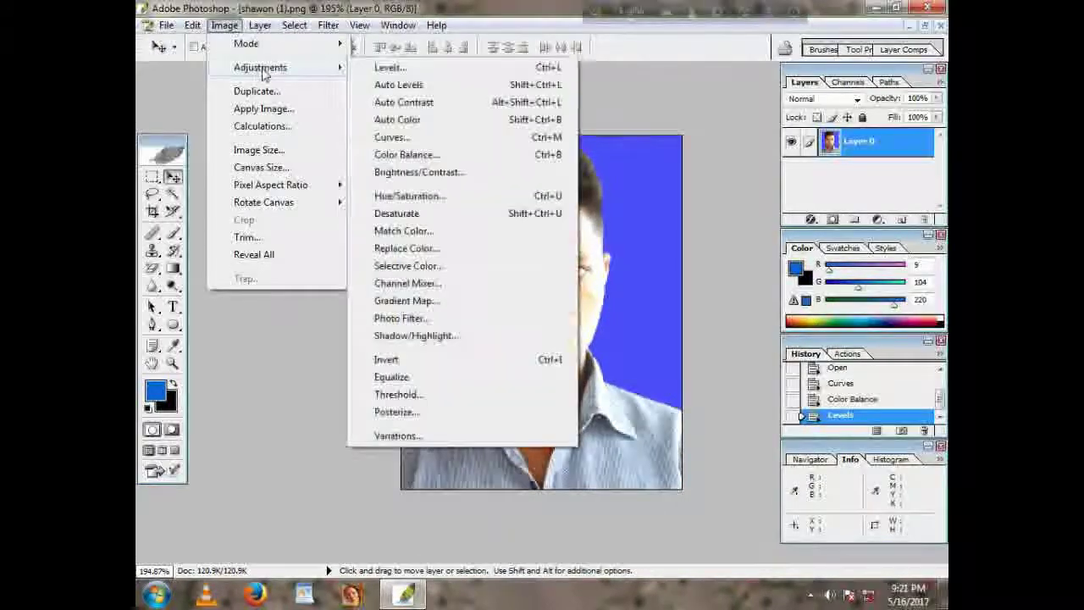
pyautogui.click(409, 121)
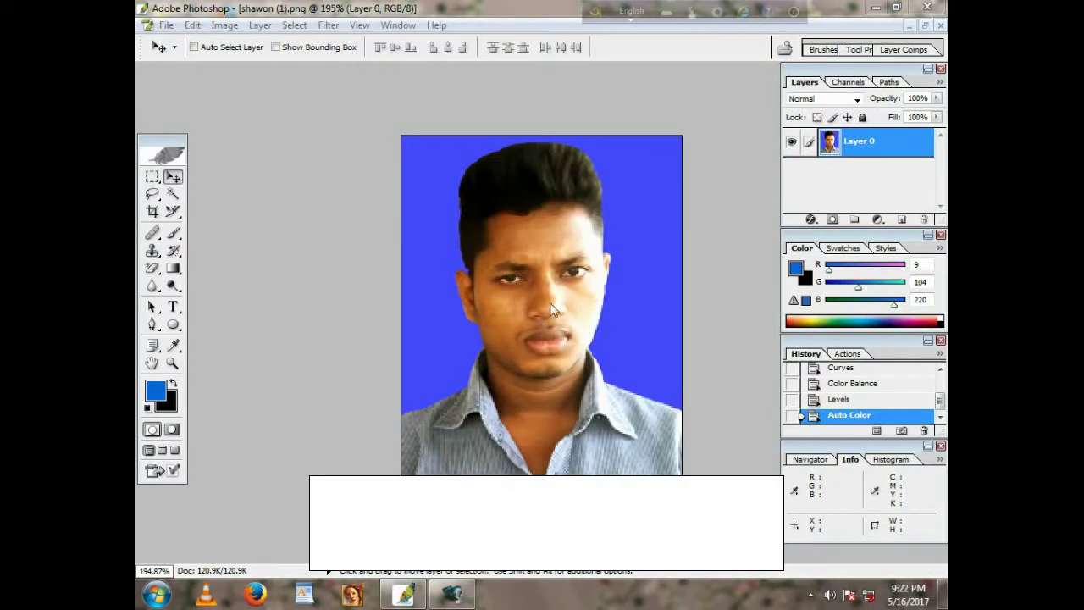
pyautogui.scroll(-1, 548, 328)
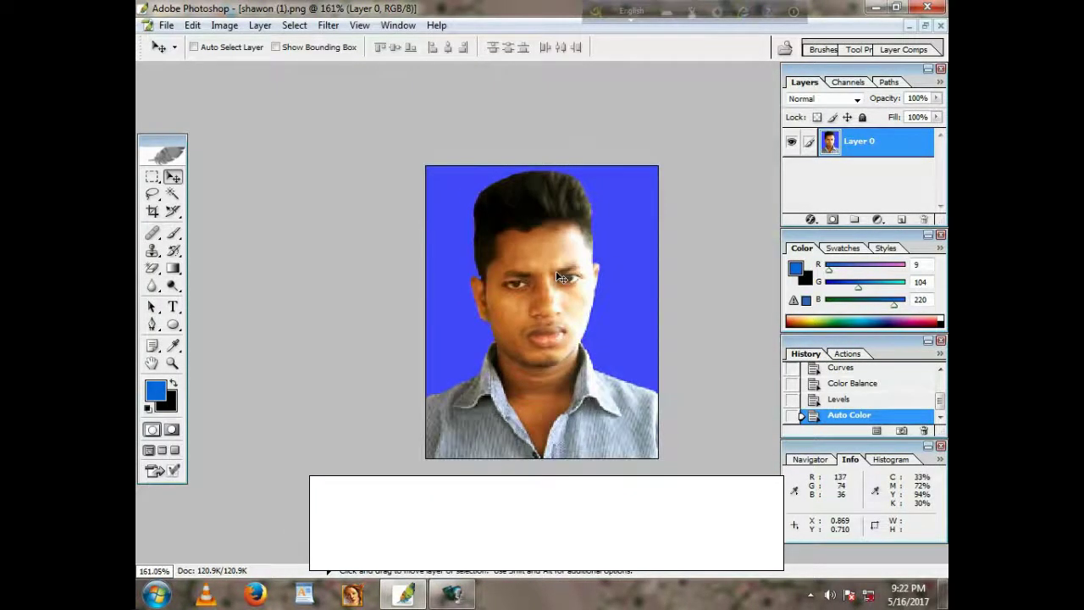
pyautogui.scroll(2, 550, 275)
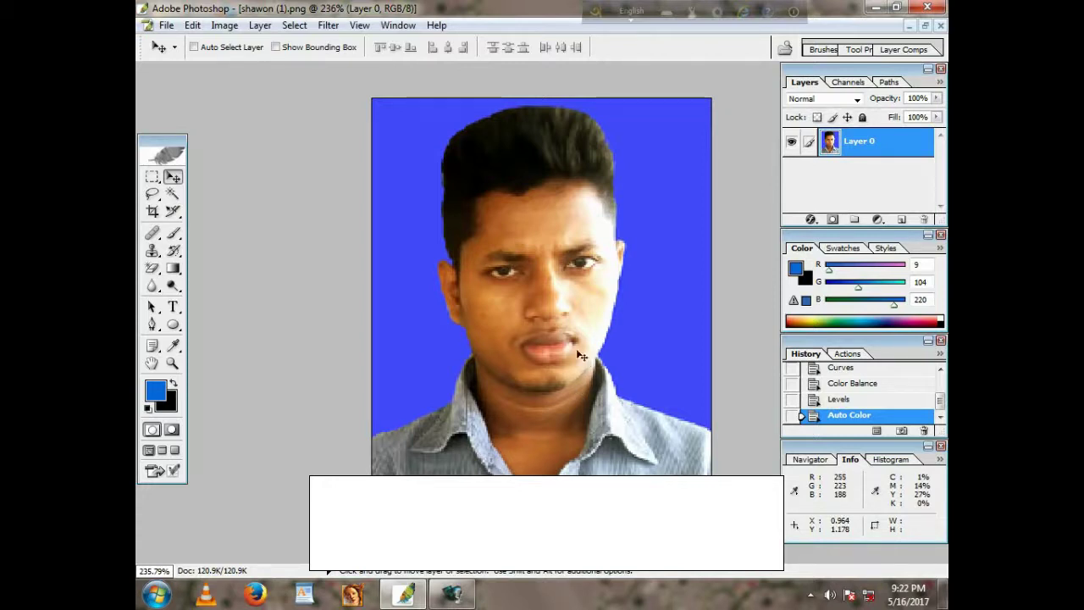
pyautogui.click(153, 194)
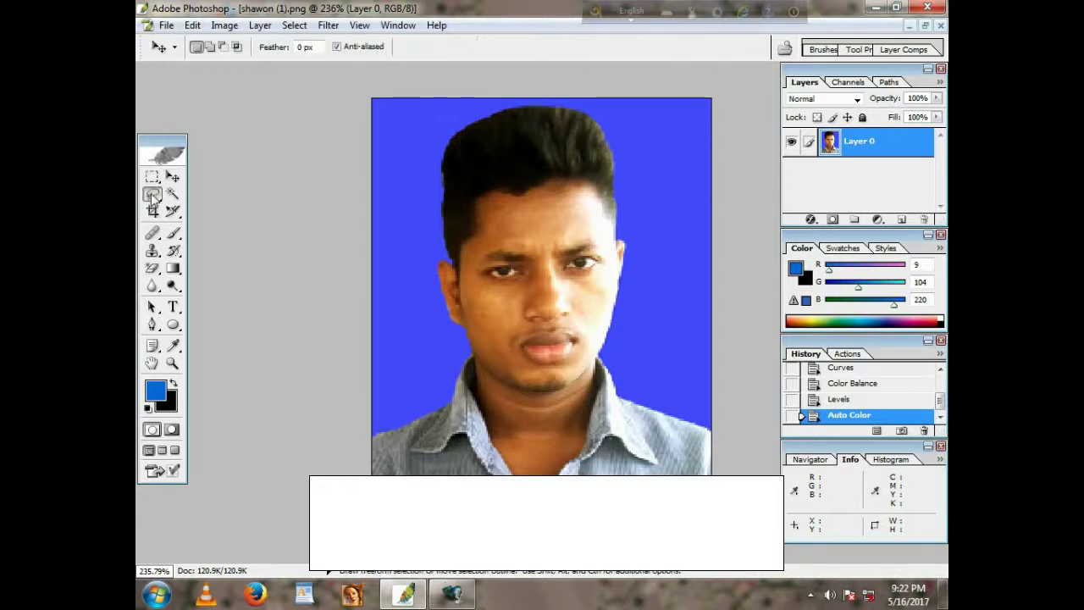
# Switch to the Polygonal Lasso and trace from the chin along the left jaw to the ear
pyautogui.rightClick(152, 194)
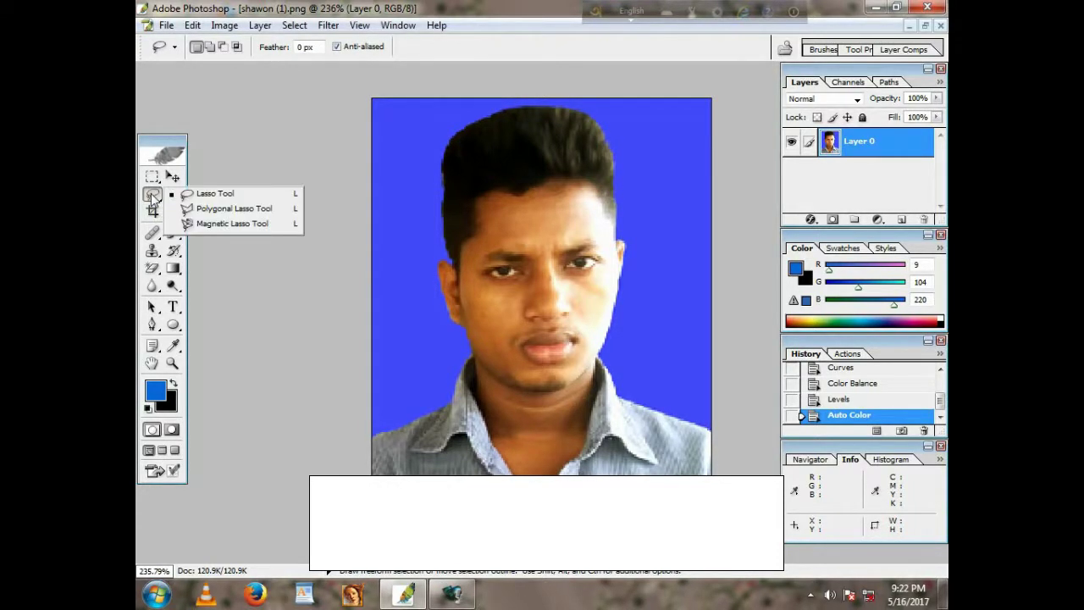
pyautogui.click(201, 208)
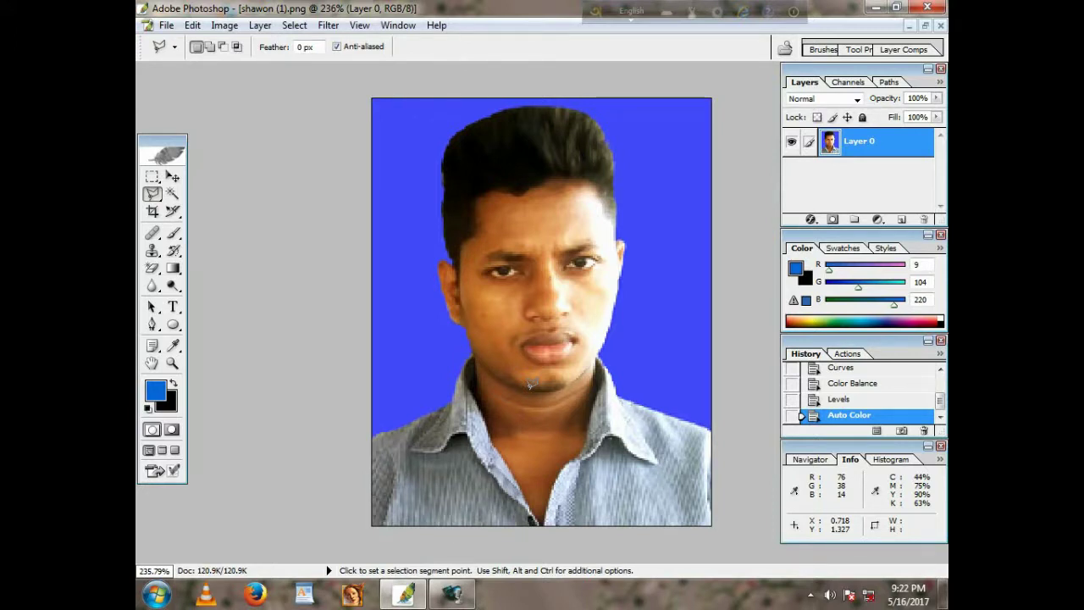
pyautogui.click(531, 386)
pyautogui.click(506, 384)
pyautogui.click(487, 372)
pyautogui.click(478, 358)
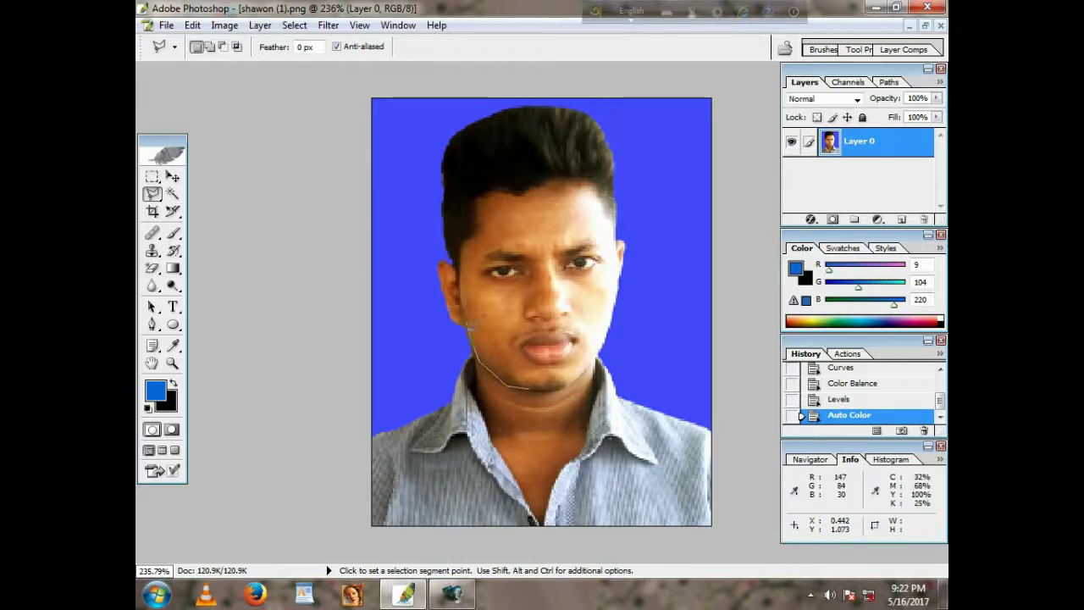
pyautogui.click(465, 321)
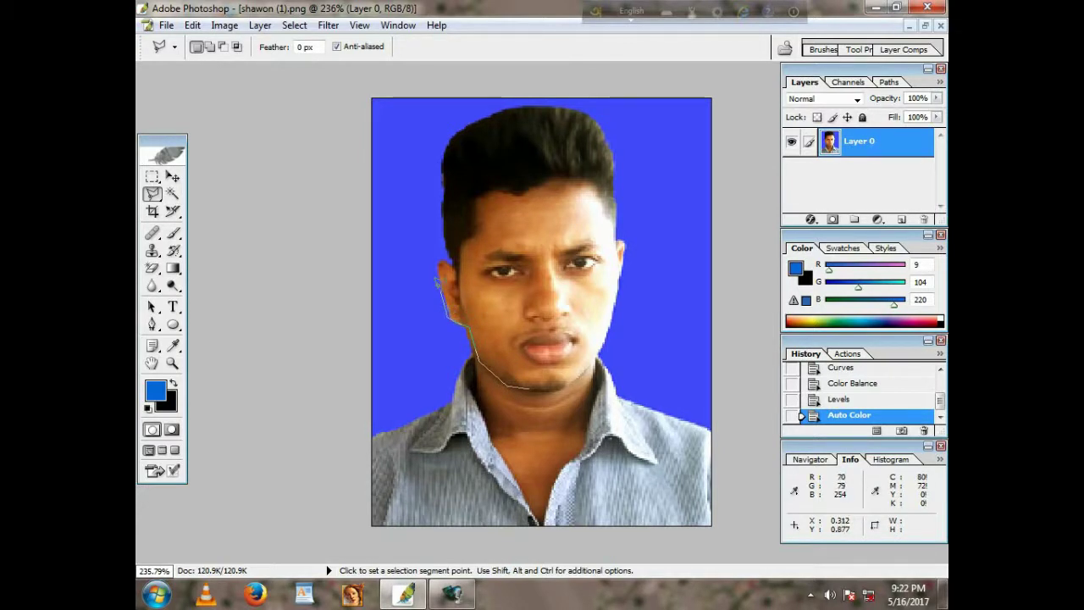
pyautogui.click(437, 265)
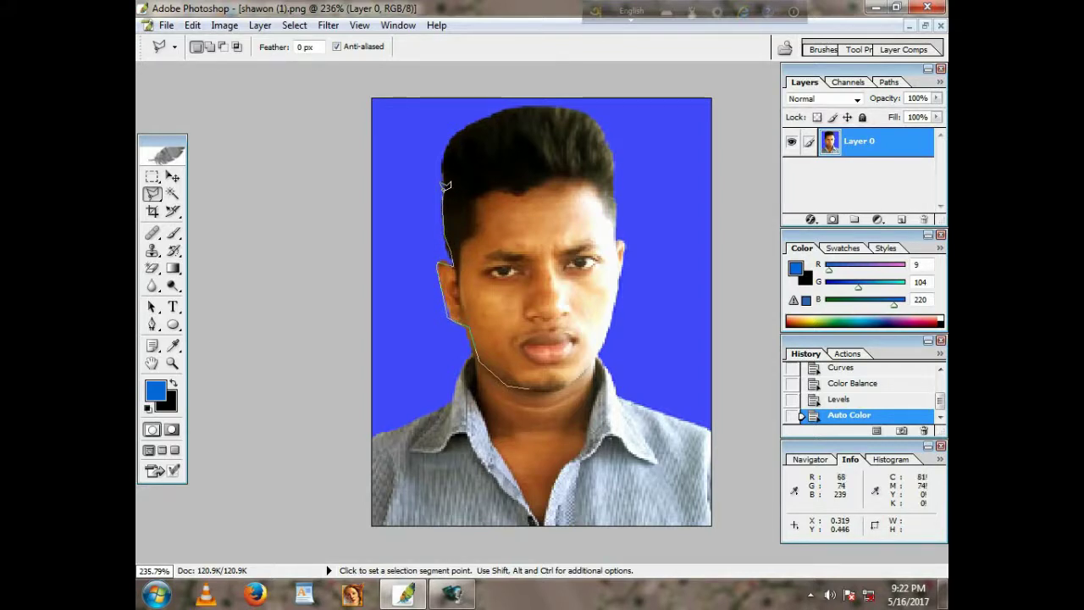
# Continue the outline over the hair and down the right side, closing it at the chin
pyautogui.click(442, 168)
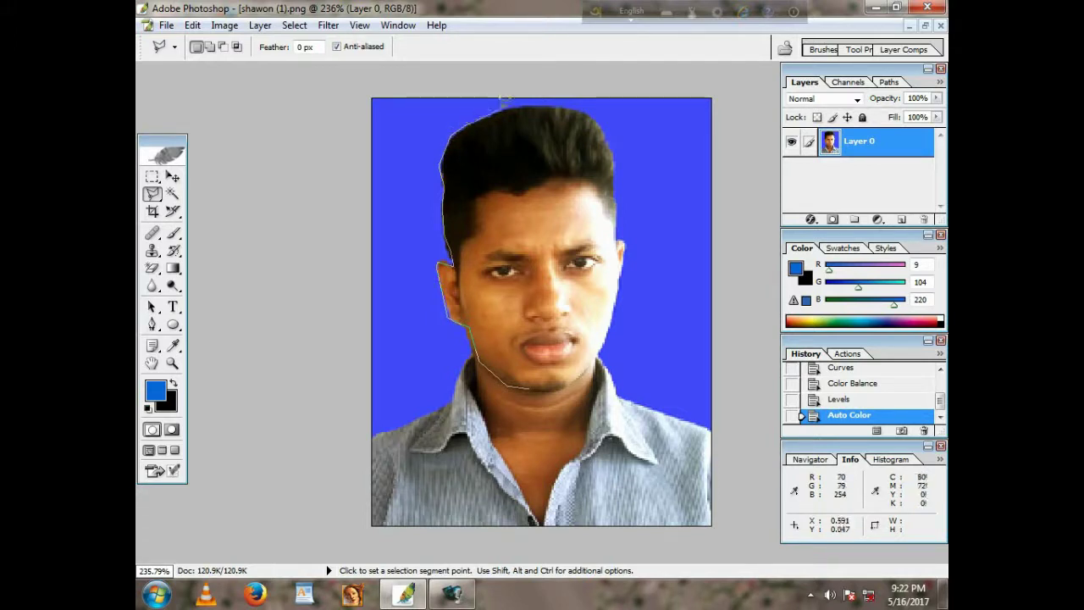
pyautogui.click(507, 106)
pyautogui.click(546, 103)
pyautogui.click(598, 115)
pyautogui.click(614, 155)
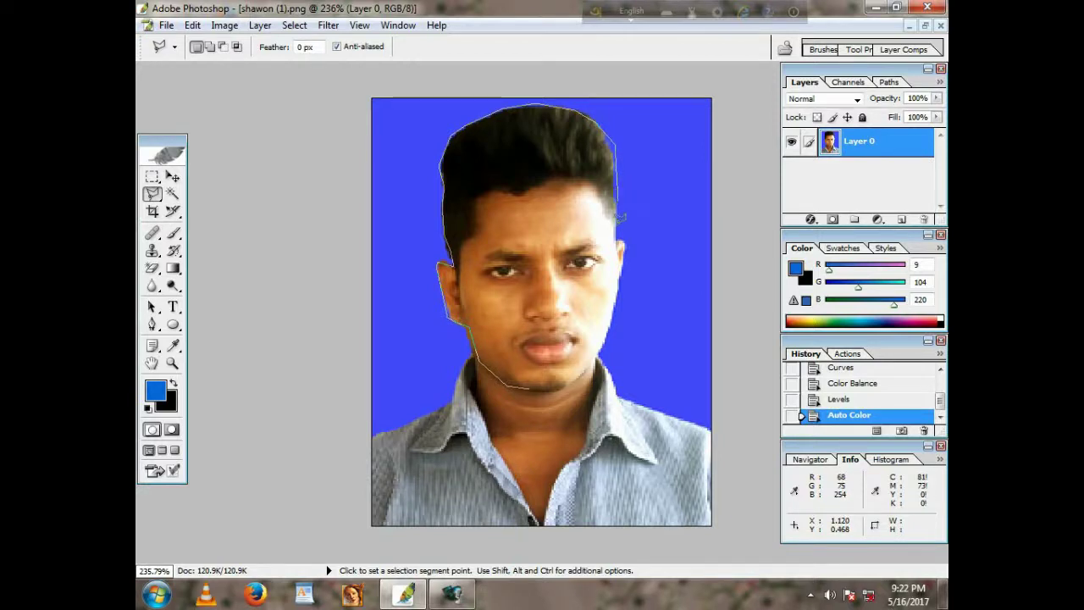
pyautogui.click(619, 230)
pyautogui.click(619, 279)
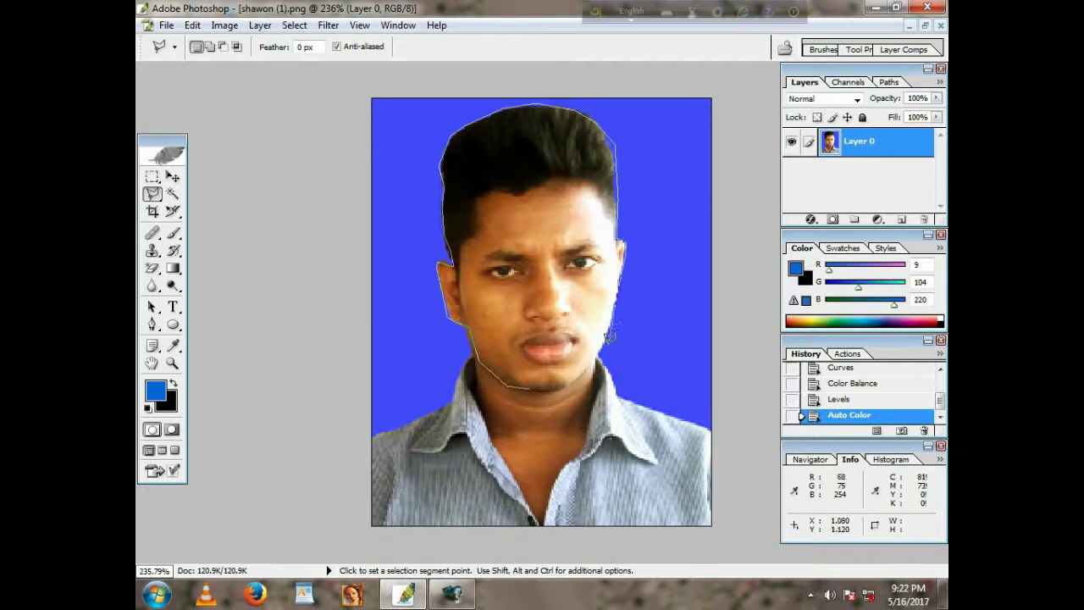
pyautogui.click(604, 337)
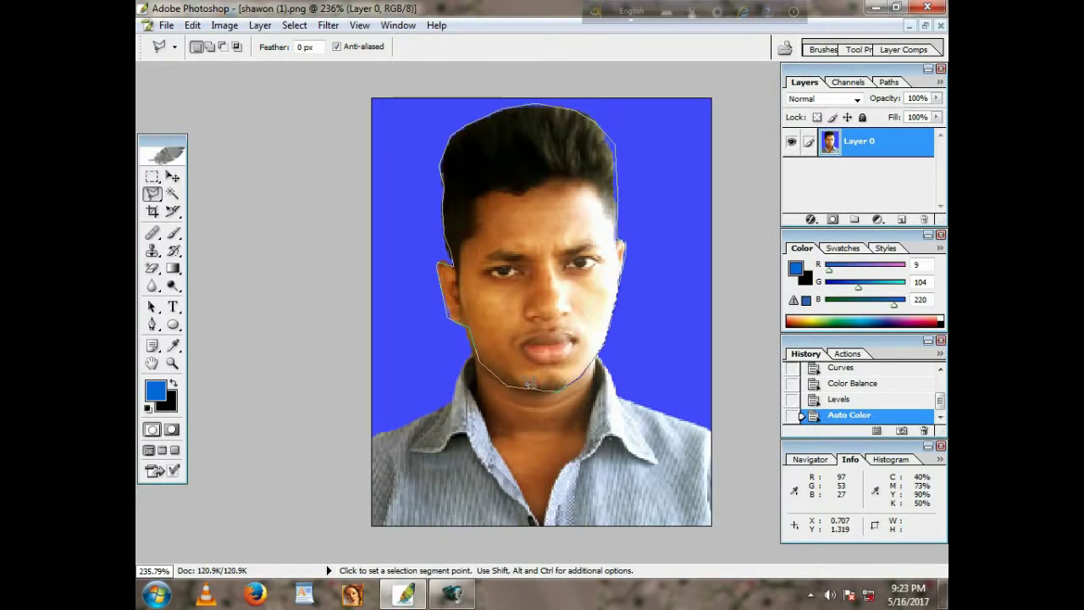
pyautogui.click(528, 384)
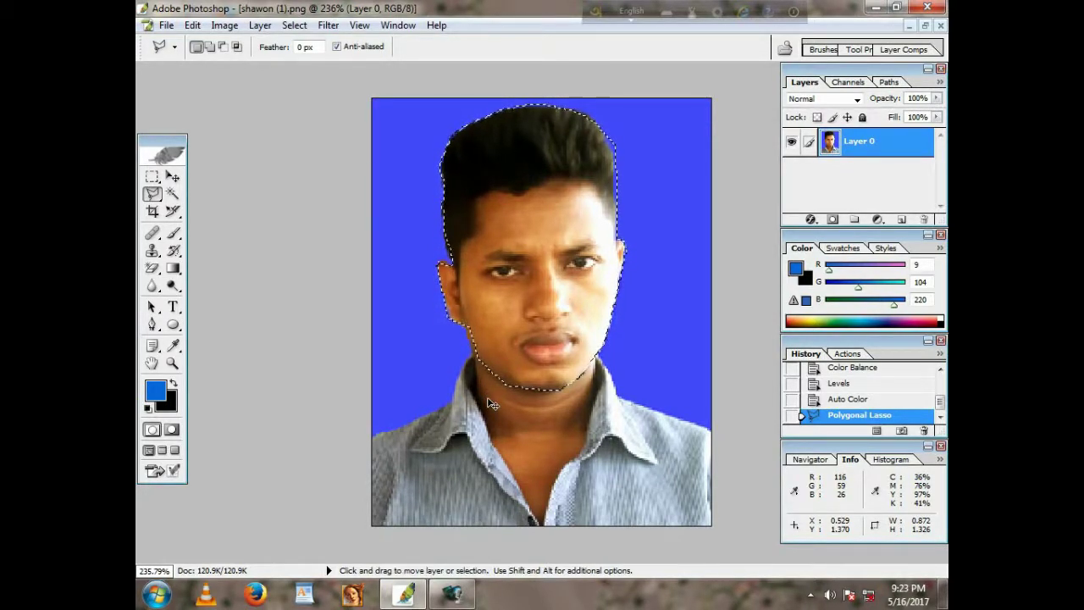
# Apply a Curves adjustment raising input 116 to output 151 on the selected head
pyautogui.press('i')
pyautogui.hotkey('ctrl', 'm')
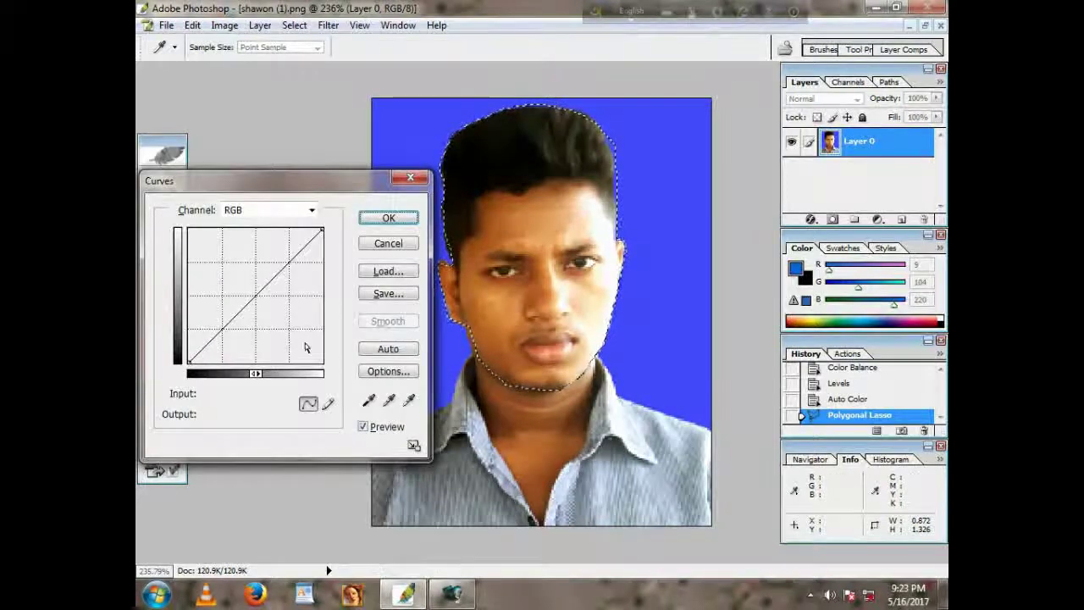
pyautogui.moveTo(251, 293)
pyautogui.mouseDown()
pyautogui.moveTo(262, 301)
pyautogui.moveTo(249, 280)
pyautogui.mouseUp()
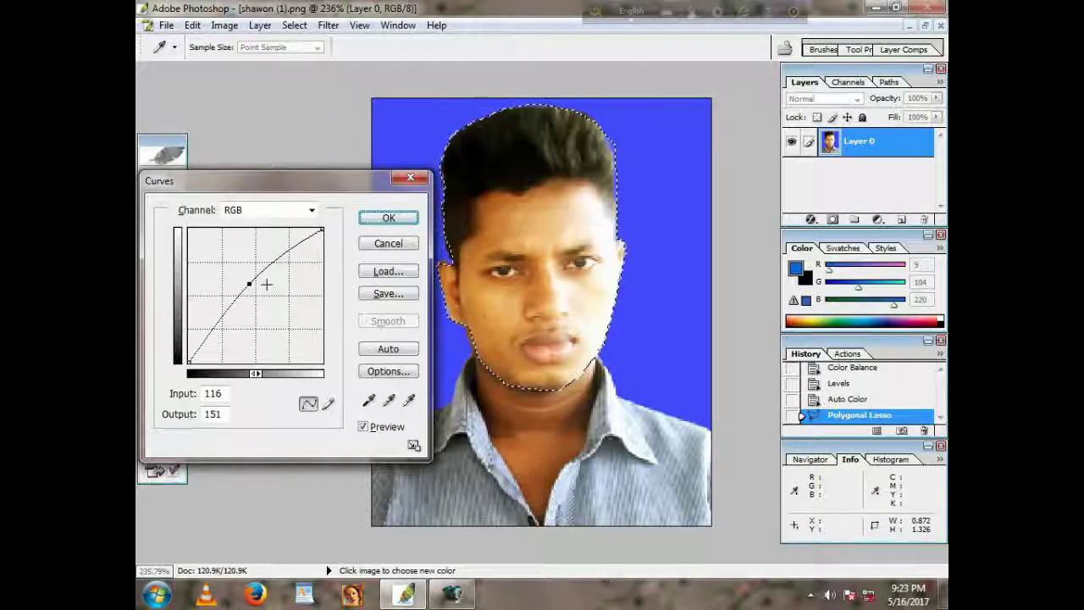
pyautogui.click(385, 220)
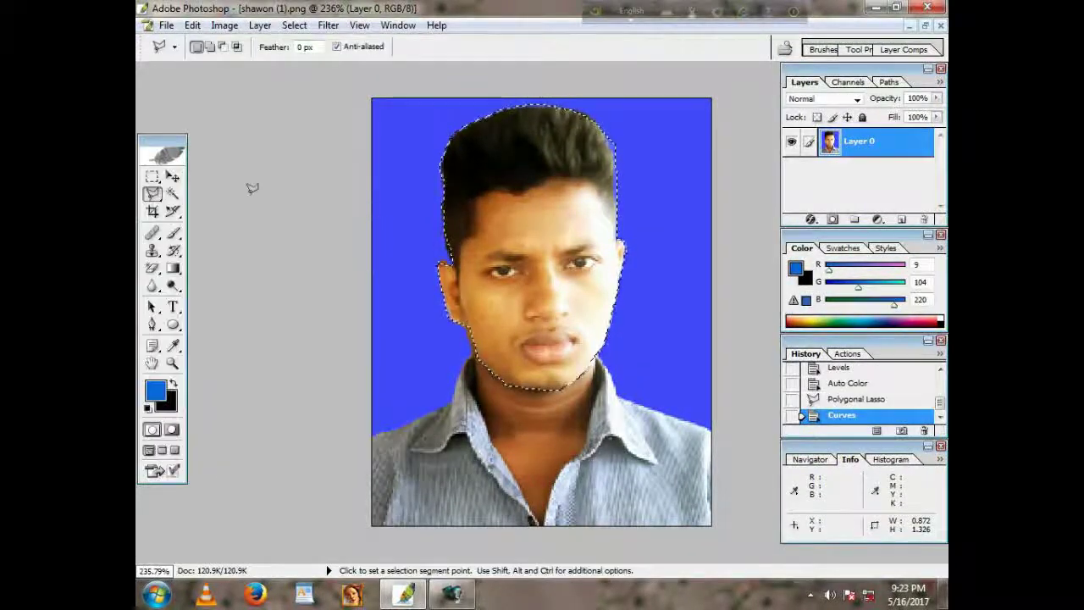
pyautogui.click(153, 179)
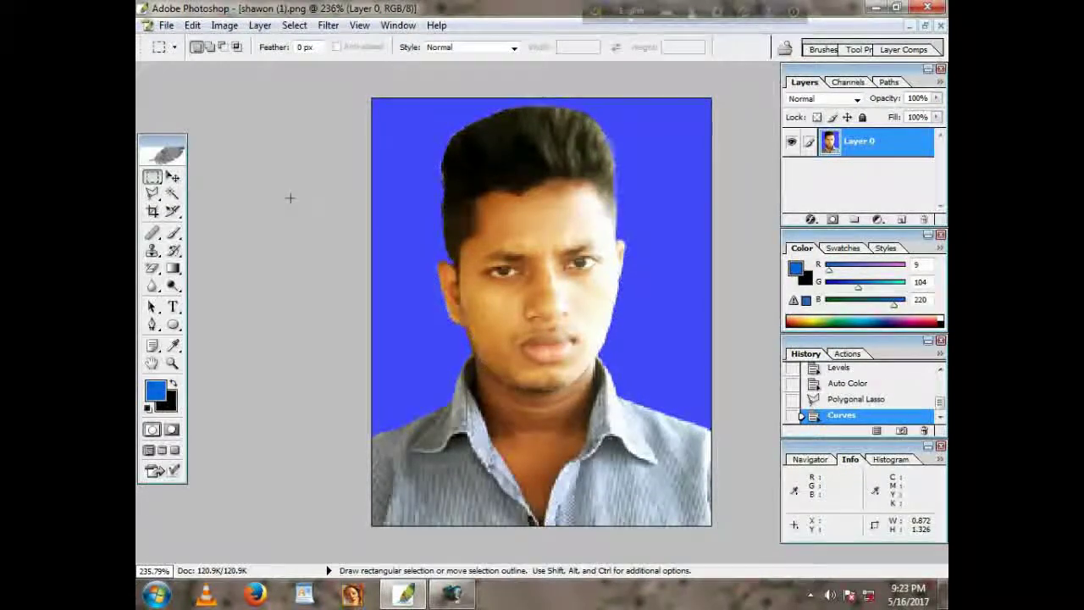
# Deselect the head with Ctrl+D and stop the screen recording
pyautogui.hotkey('ctrl', 'd')
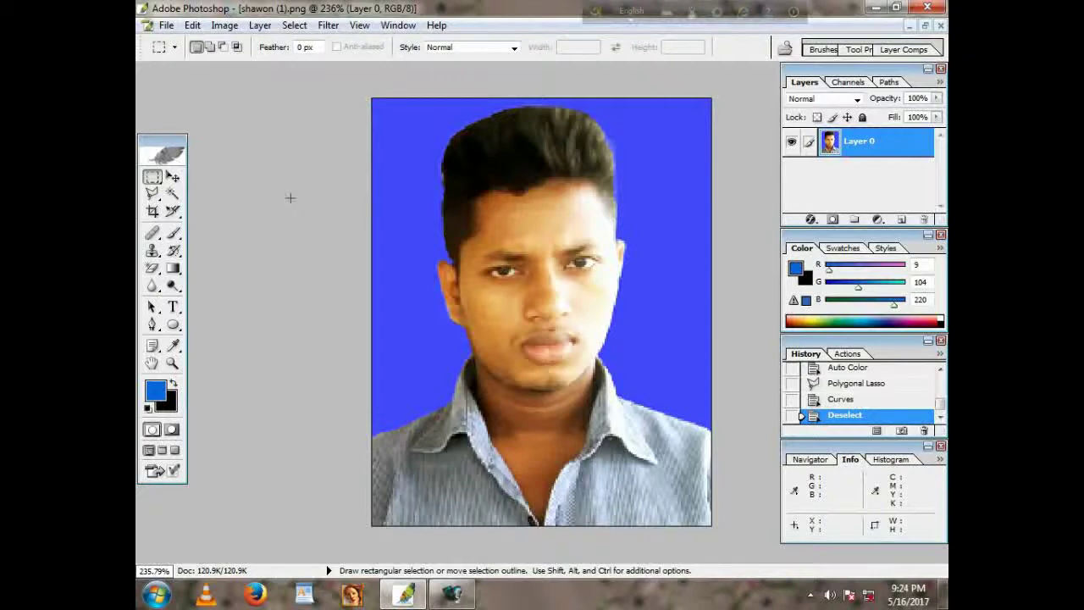
pyautogui.click(743, 507)
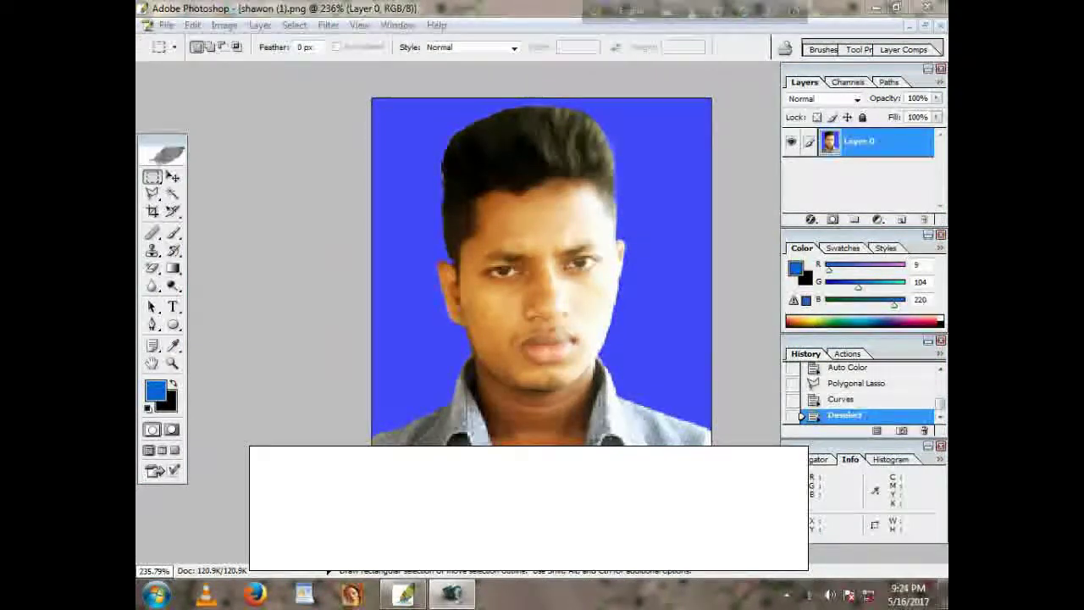